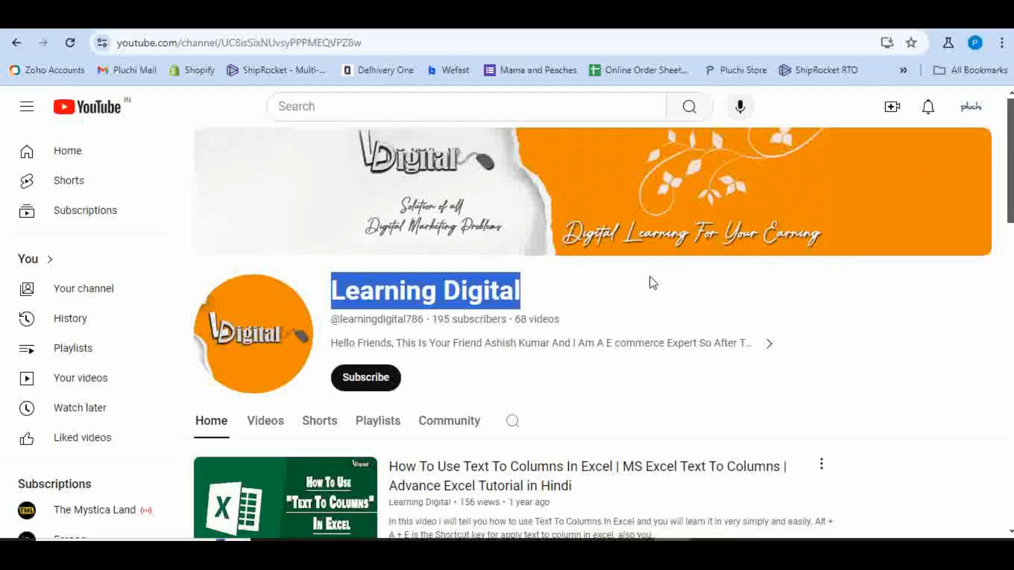
- Subscribe to the Learning Digital channel and set its notifications to All
scroll(661, 287, down, 10)
scroll(664, 289, up, 8)
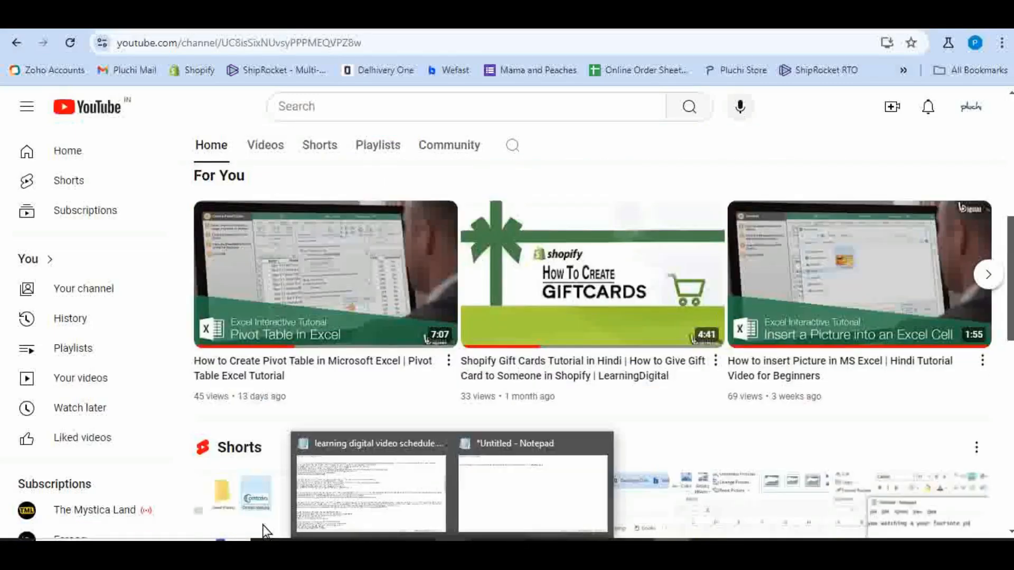
scroll(378, 321, up, 5)
click(378, 322)
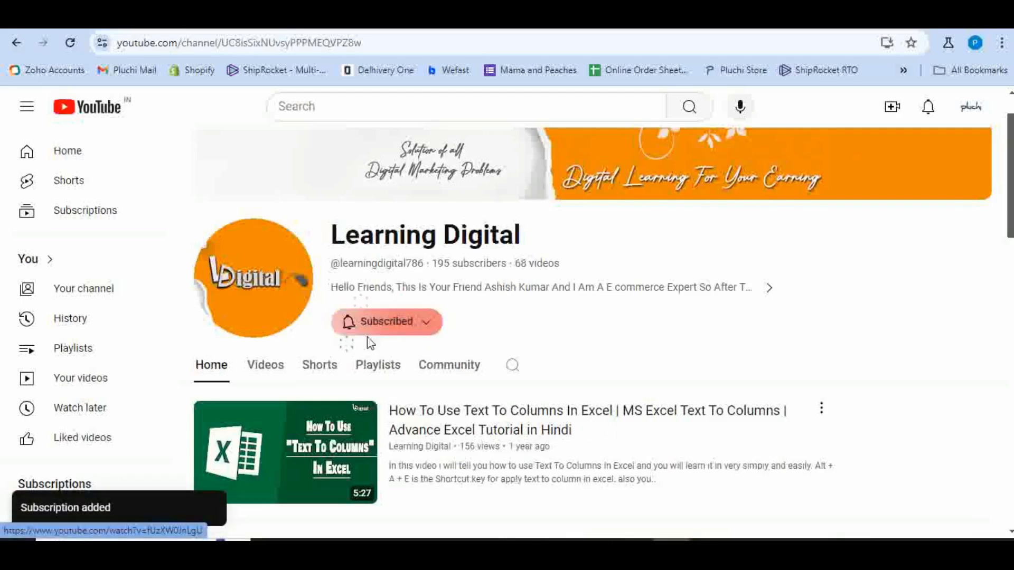
click(375, 325)
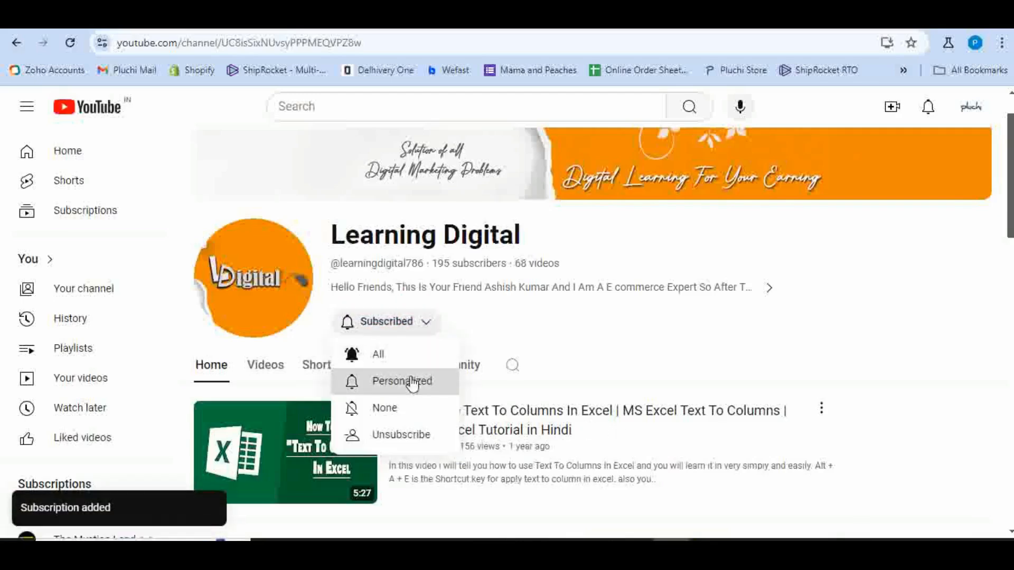
click(378, 354)
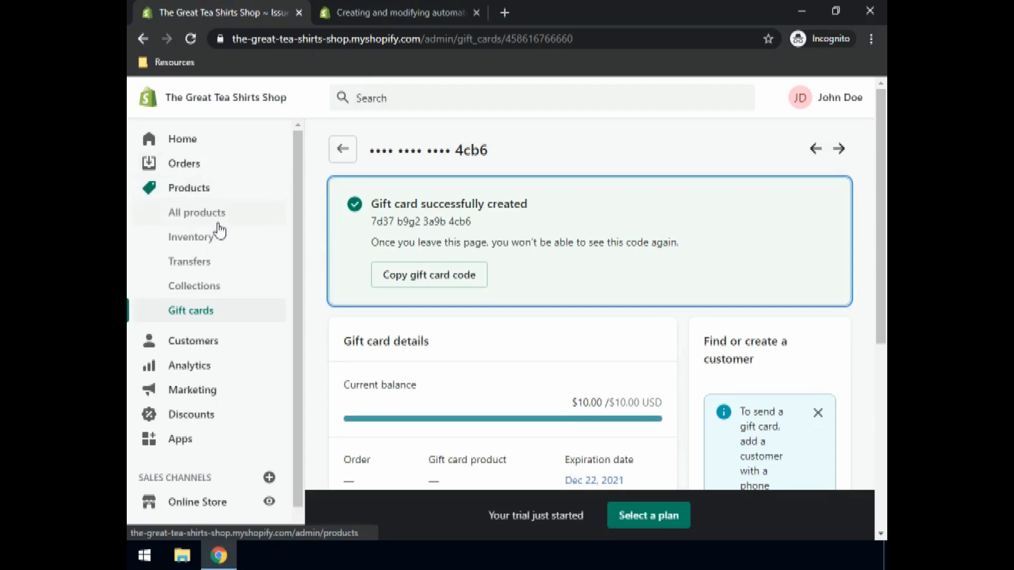
- Open the Online Store themes and start customizing the Debut theme
scroll(295, 236, down, 1)
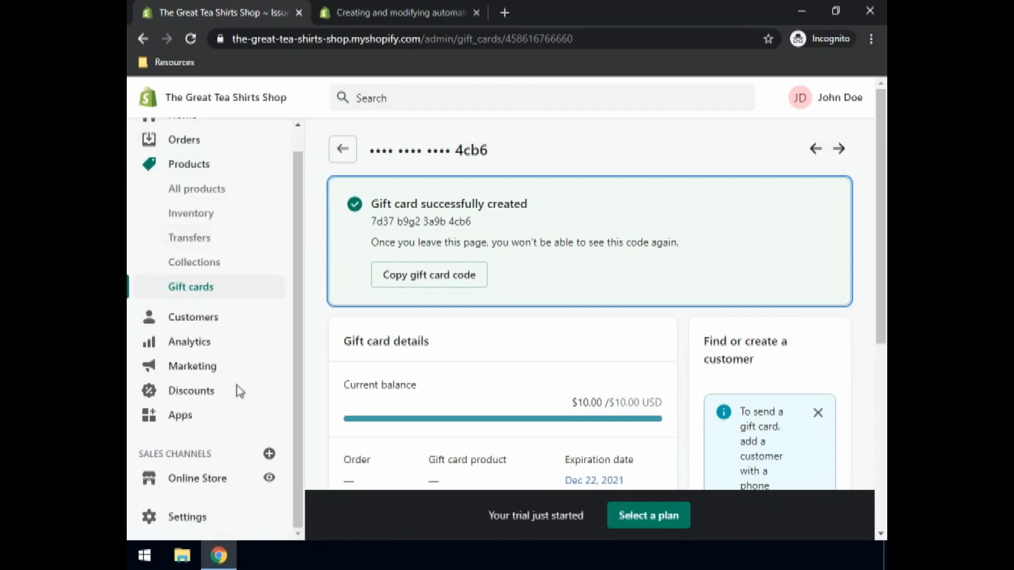
click(192, 478)
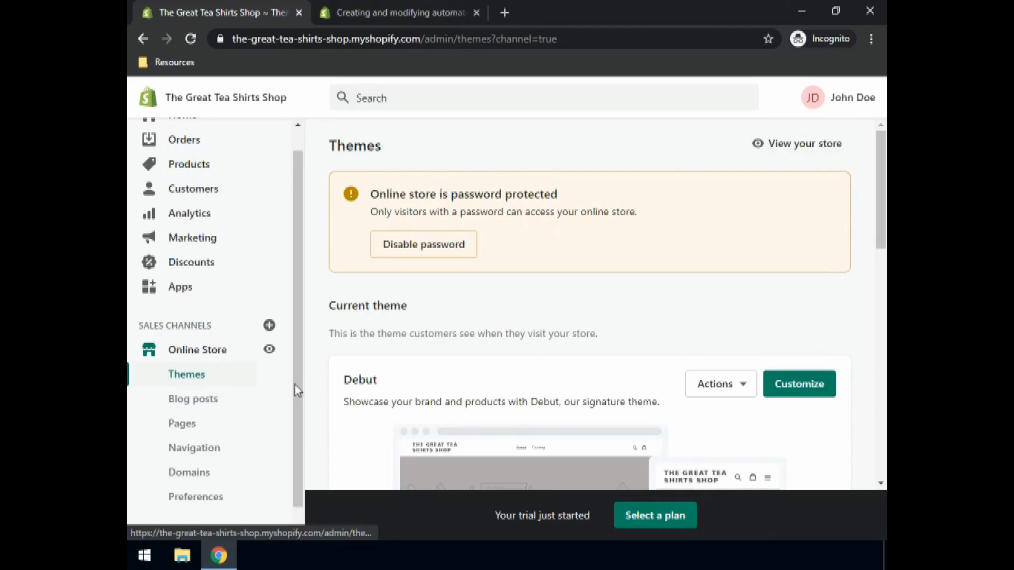
scroll(578, 305, down, 1)
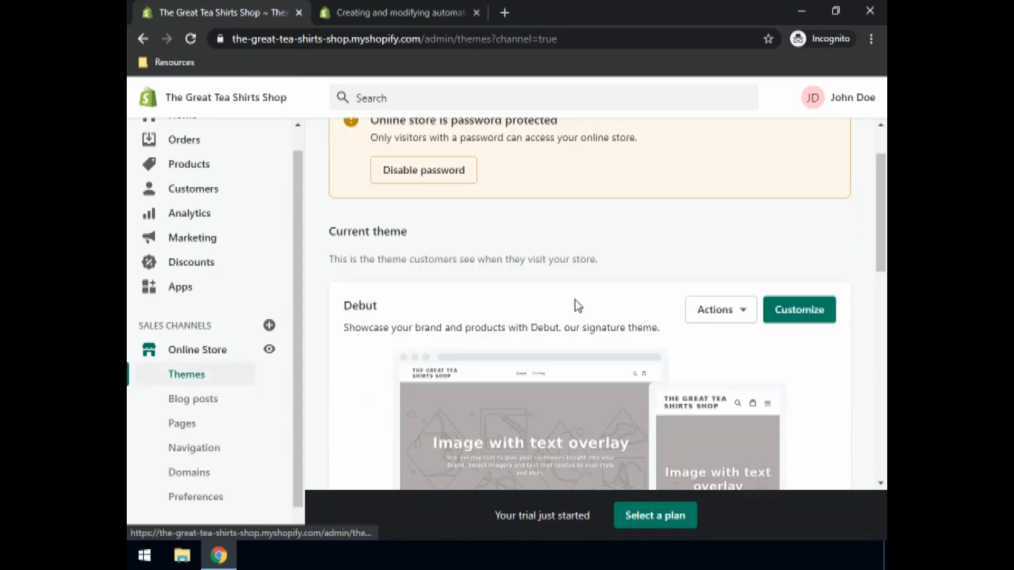
scroll(385, 320, down, 1)
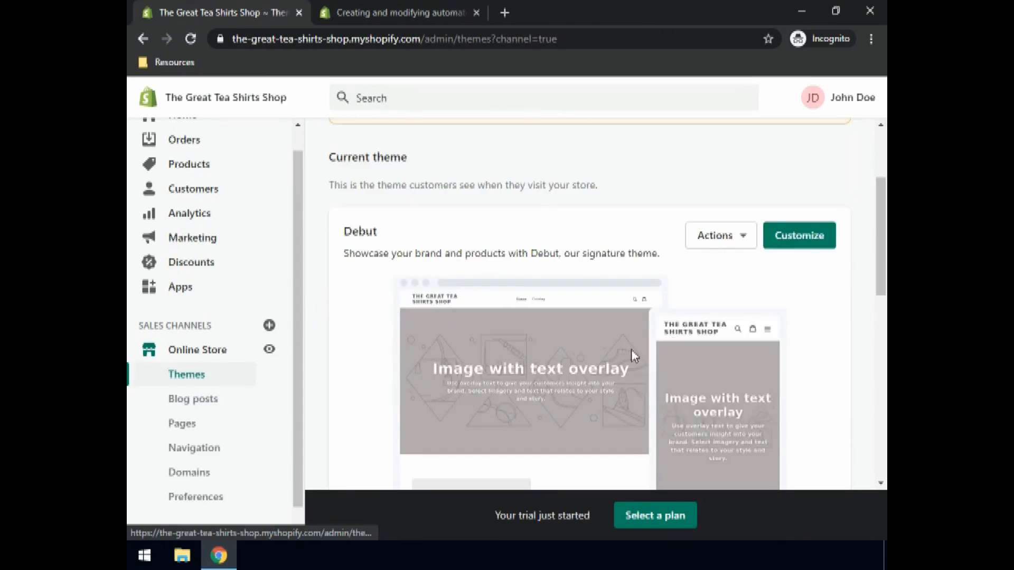
click(812, 242)
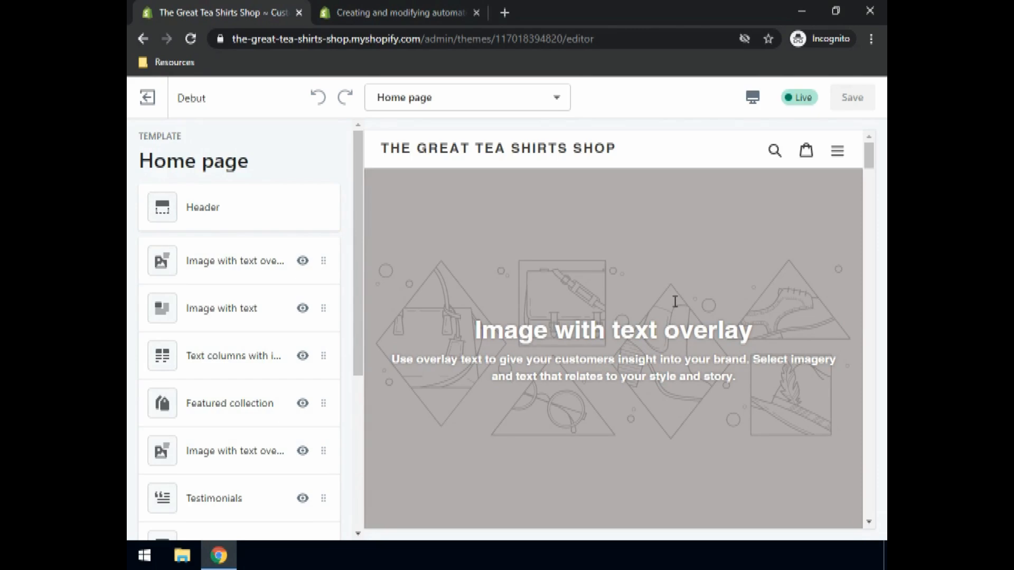
- Browse the home page preview and its list of sections in the theme editor
scroll(675, 301, down, 10)
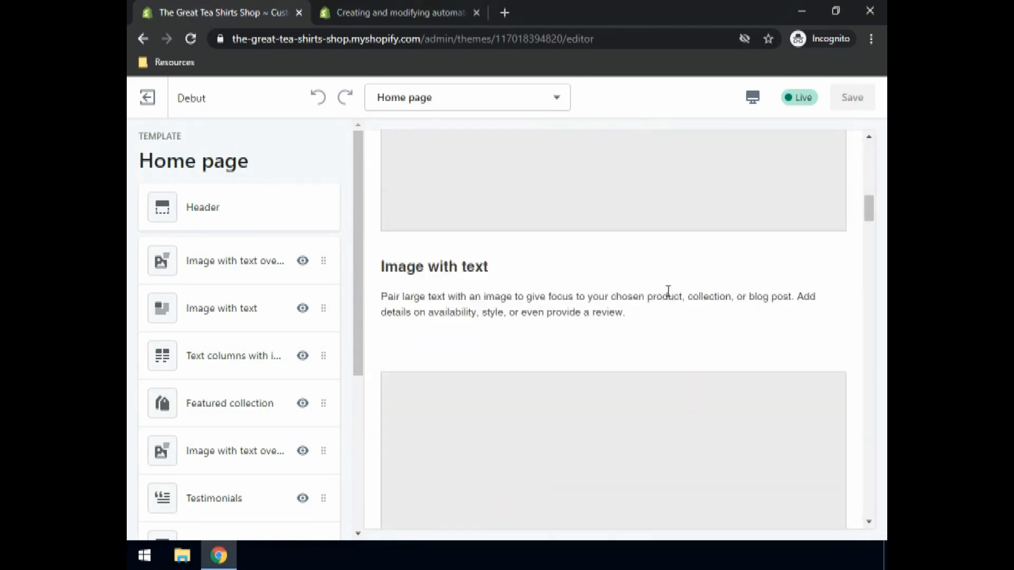
scroll(668, 292, down, 10)
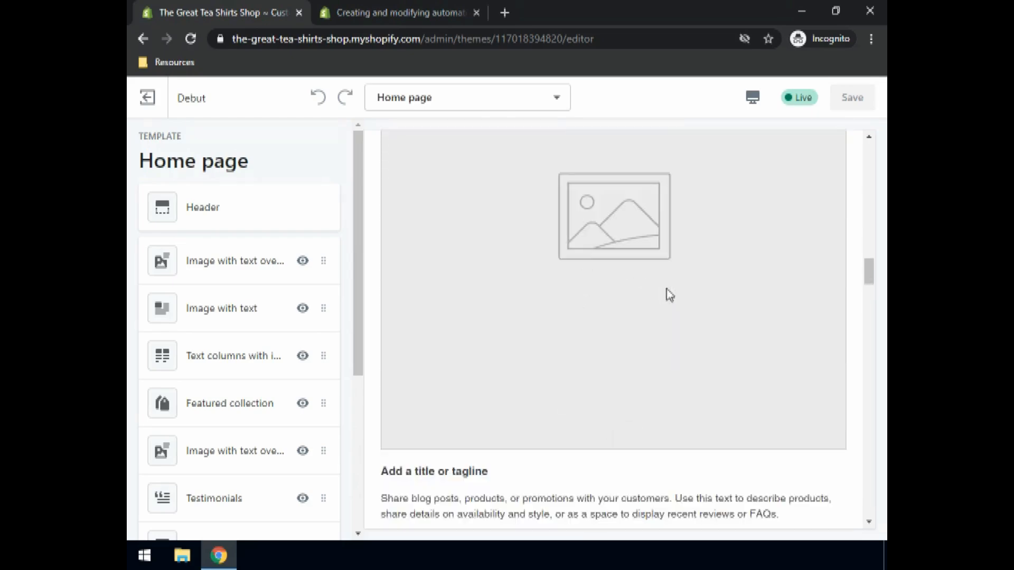
scroll(668, 293, up, 15)
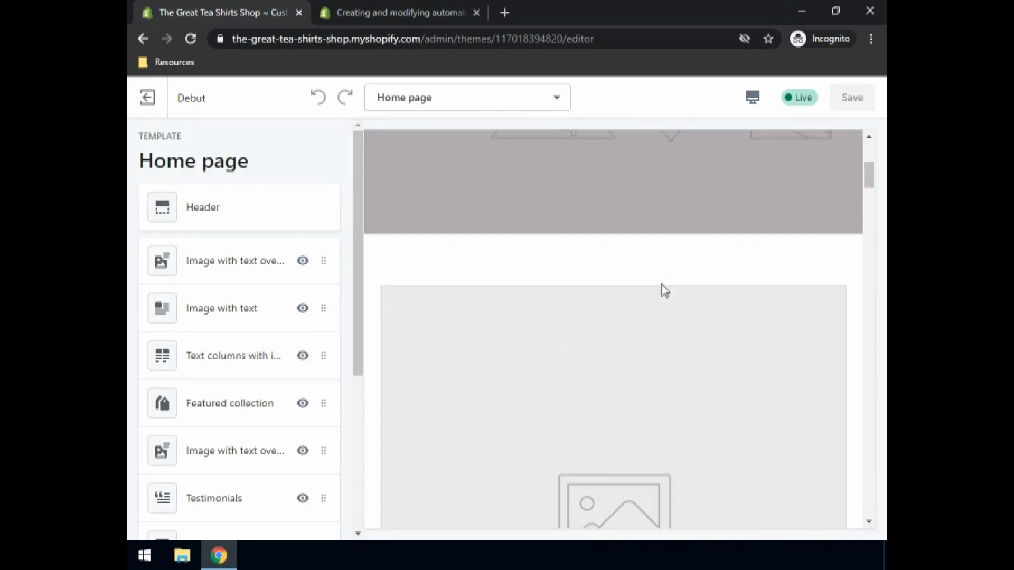
scroll(661, 284, up, 5)
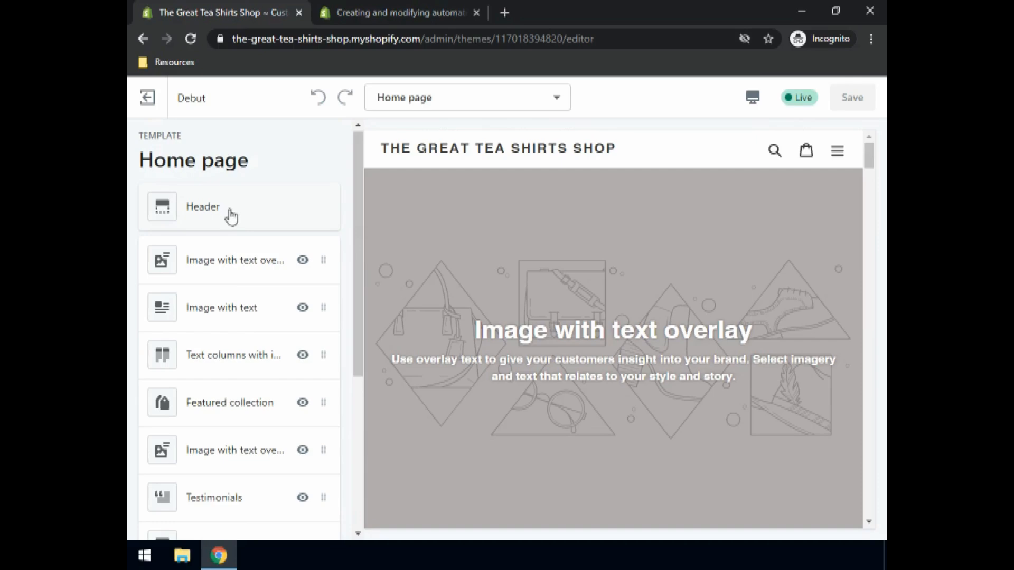
scroll(249, 324, down, 3)
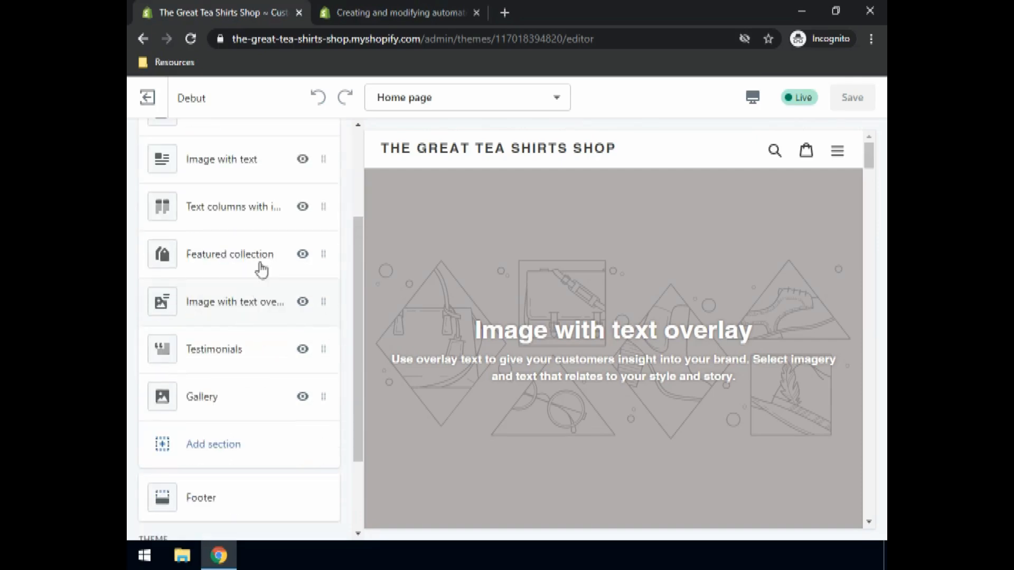
scroll(253, 285, up, 3)
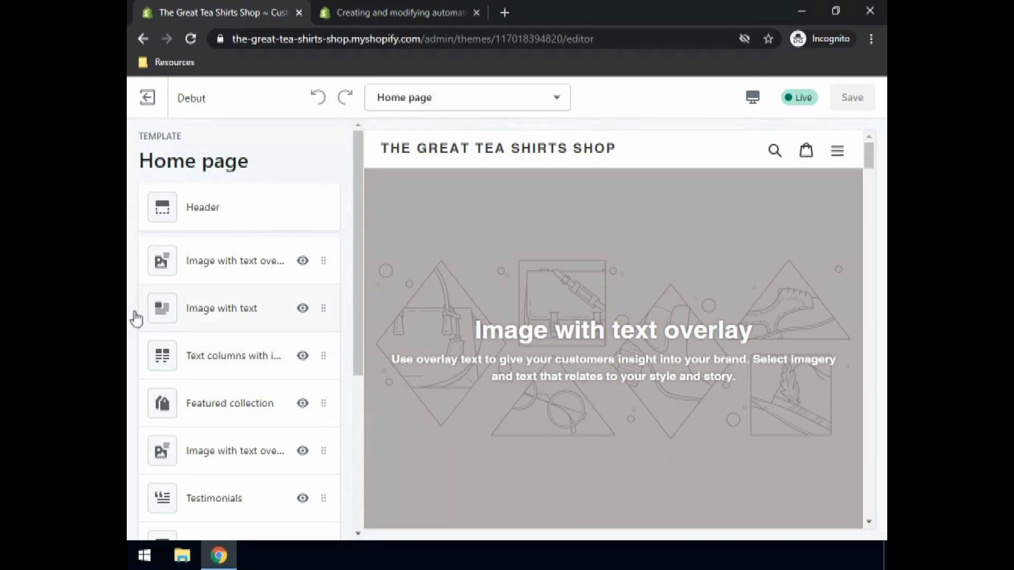
- Upload T-shirts Cover.jpg and use it as the image of the Image with text overlay section
click(197, 273)
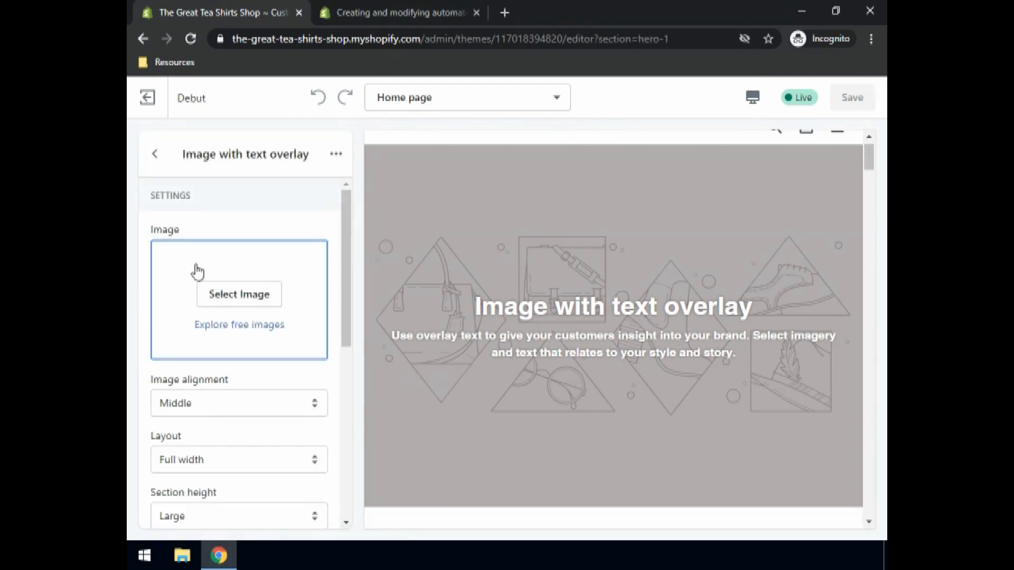
click(248, 299)
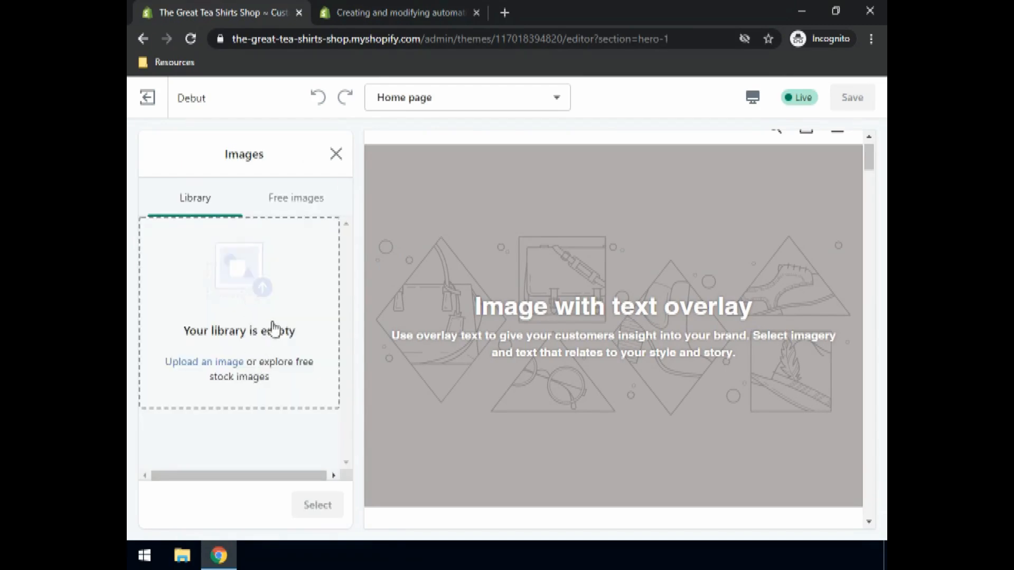
click(209, 363)
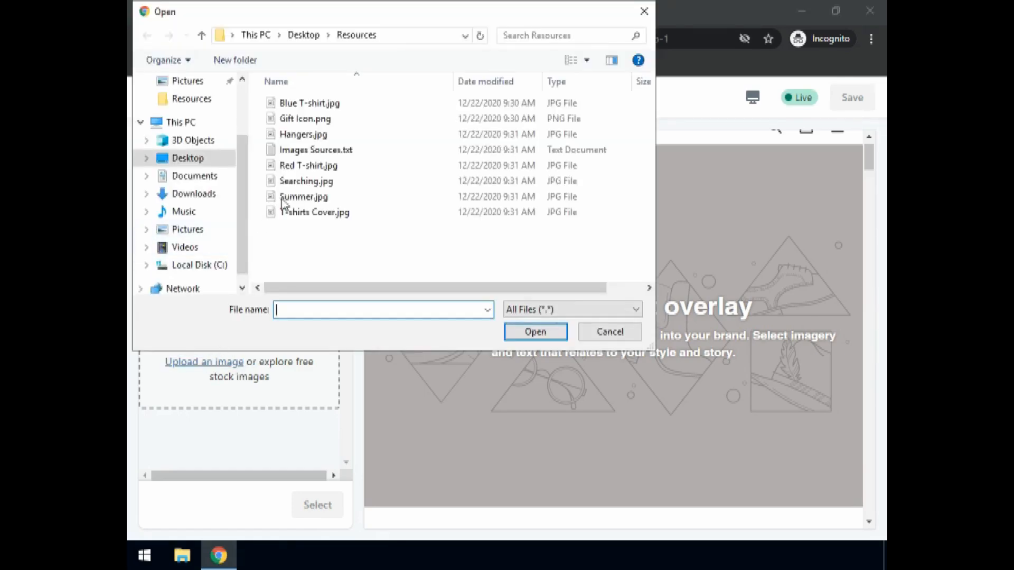
click(315, 216)
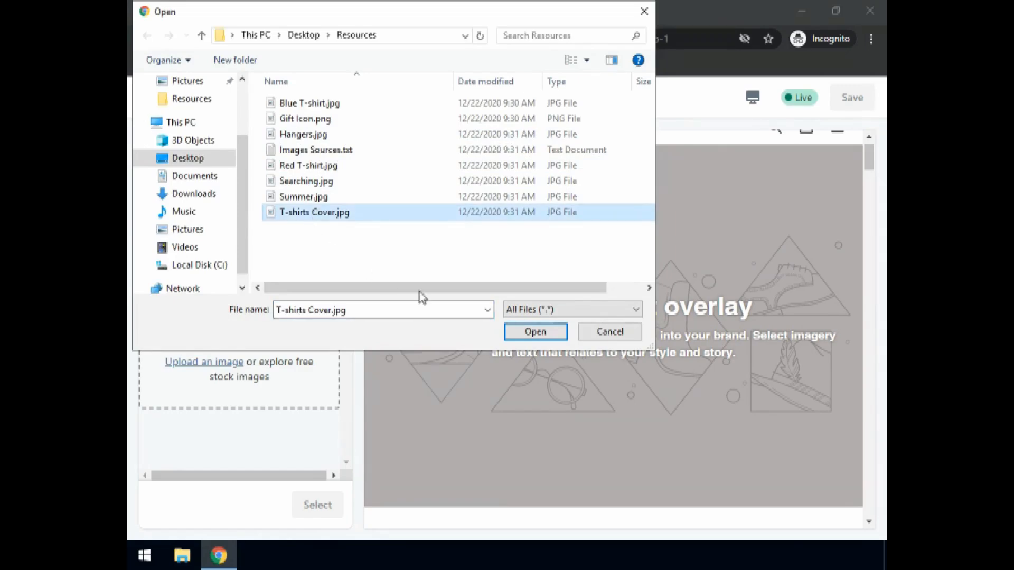
click(513, 330)
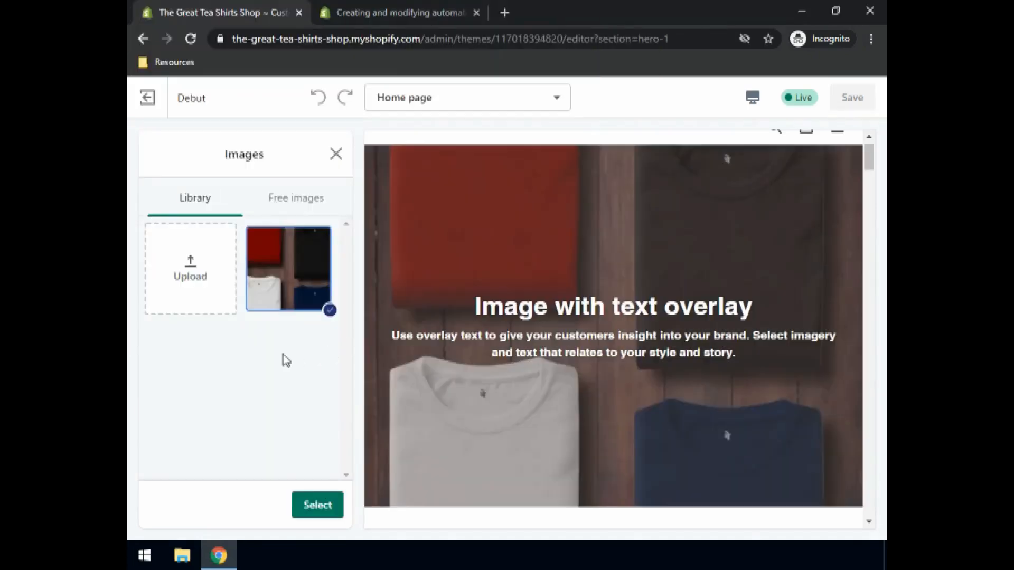
click(310, 503)
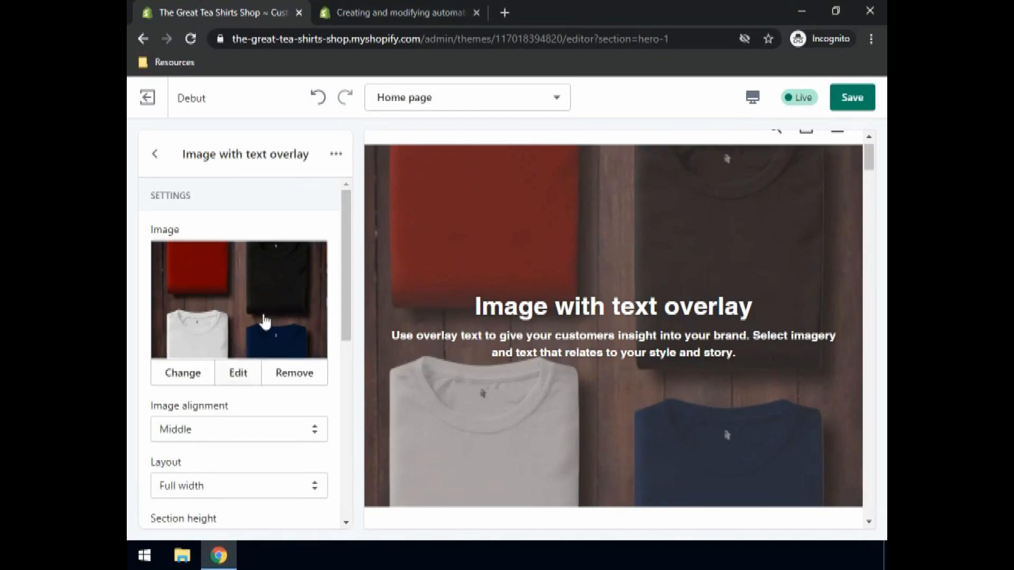
- Try the Fixed width layout for the overlay section and restore Full width
scroll(247, 298, down, 3)
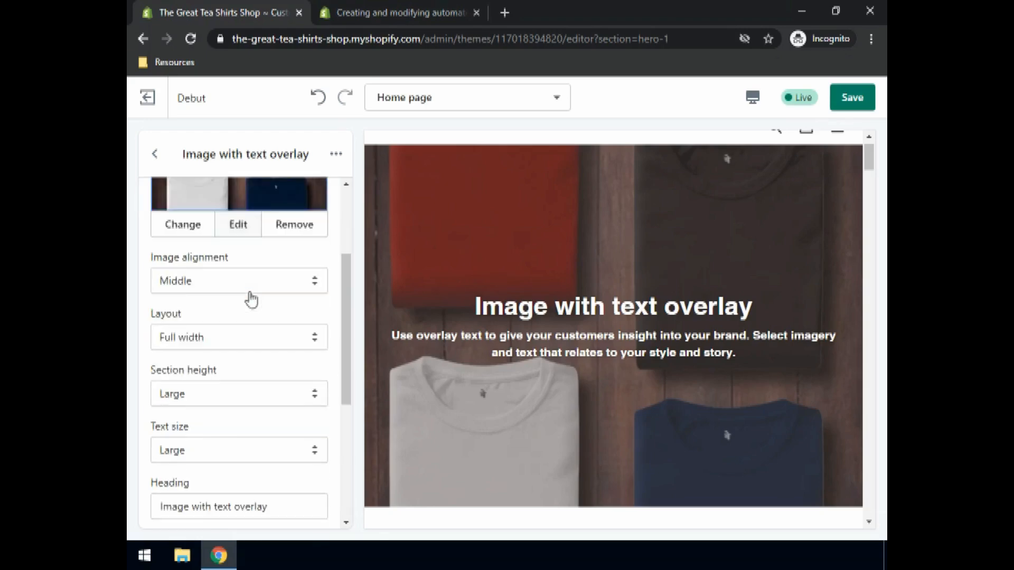
click(188, 345)
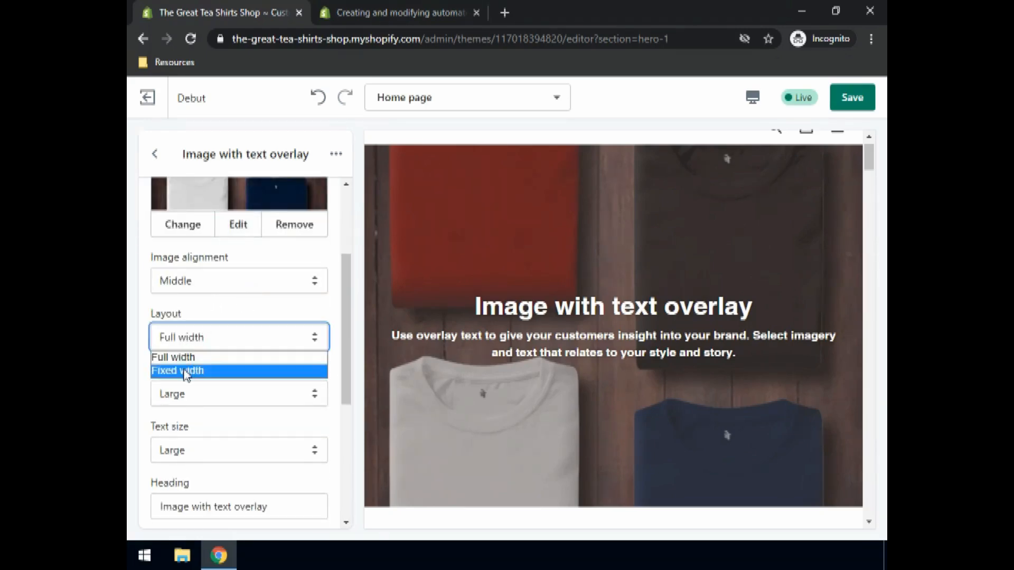
click(188, 371)
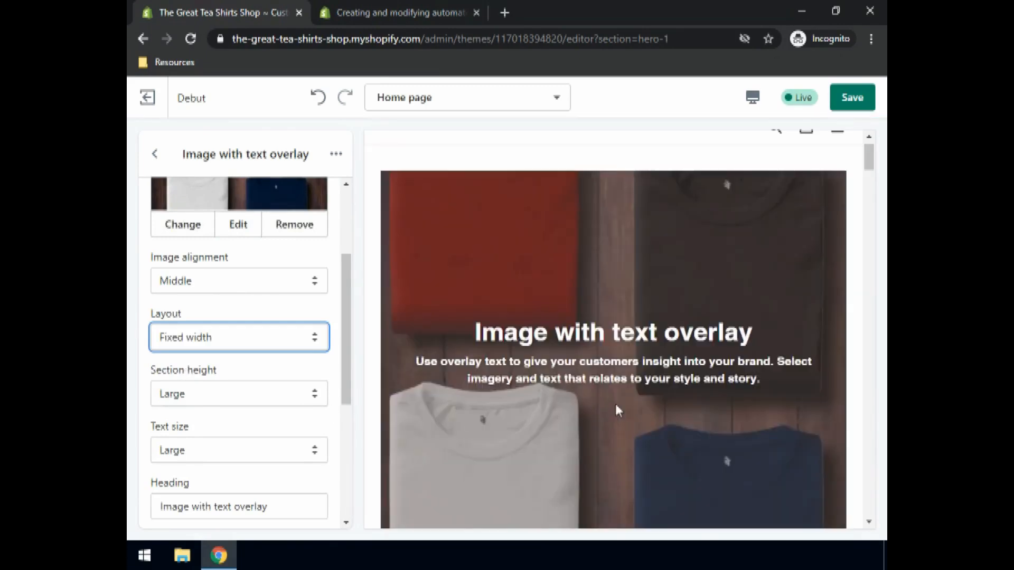
scroll(623, 264, up, 1)
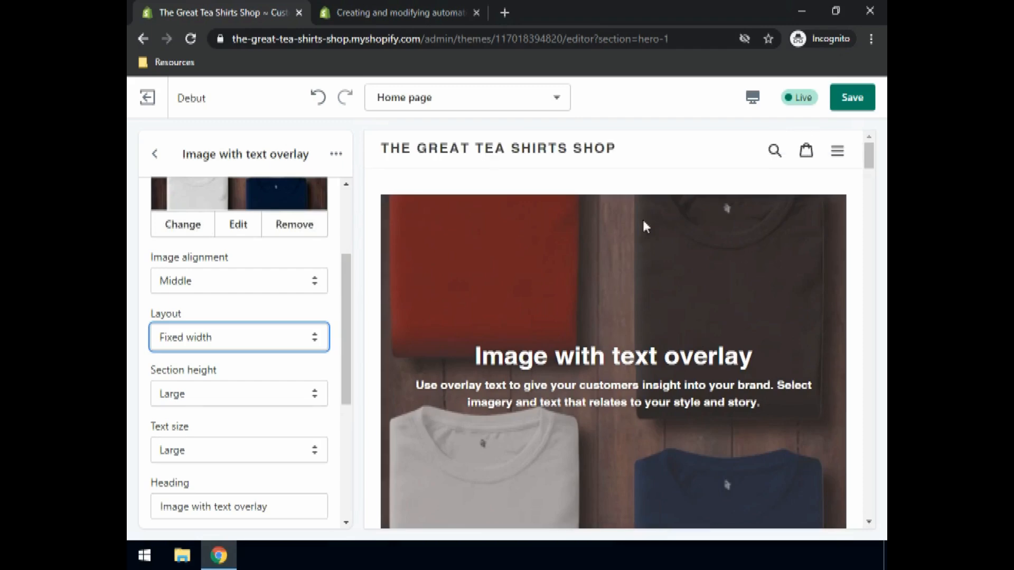
scroll(611, 256, down, 3)
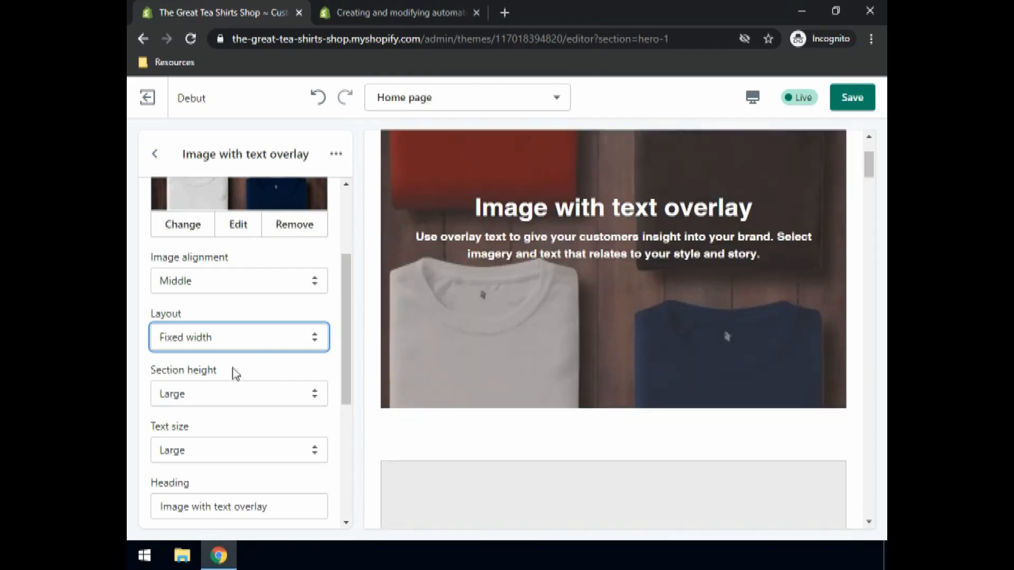
click(192, 342)
click(179, 357)
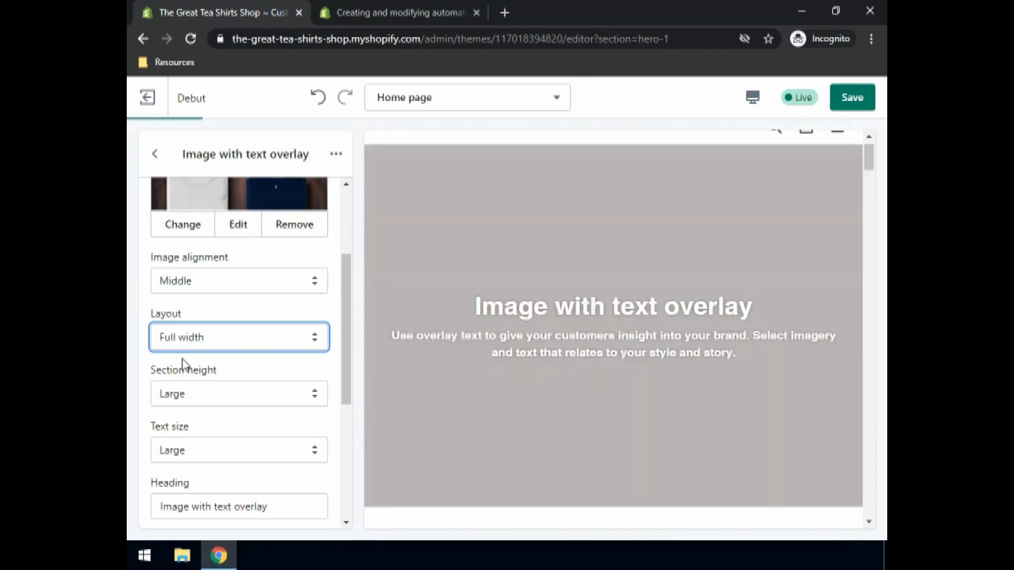
- Set the overlay section's heading to The best T-Shirts
scroll(548, 352, up, 1)
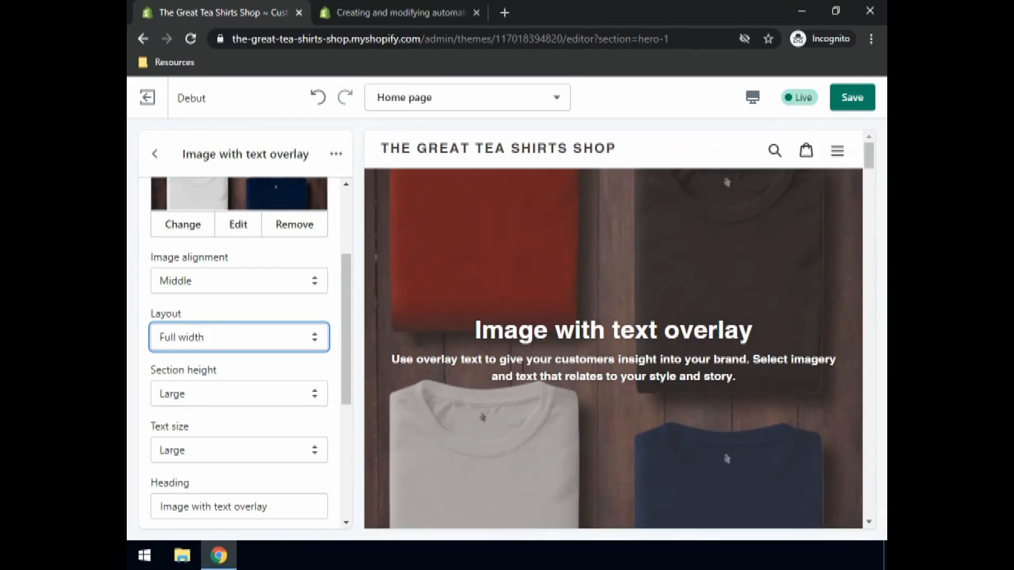
scroll(523, 364, down, 4)
scroll(186, 459, down, 3)
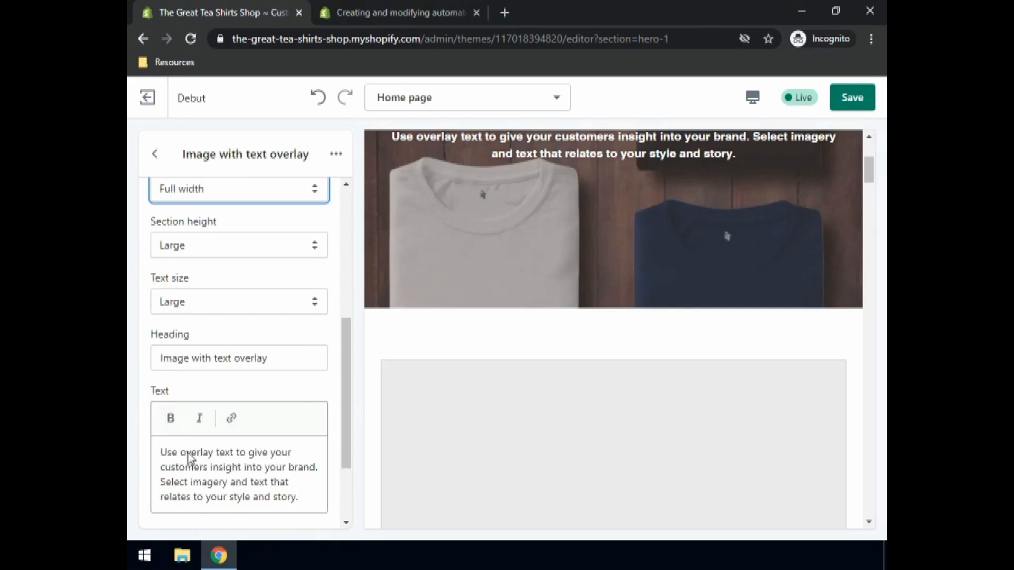
click(281, 362)
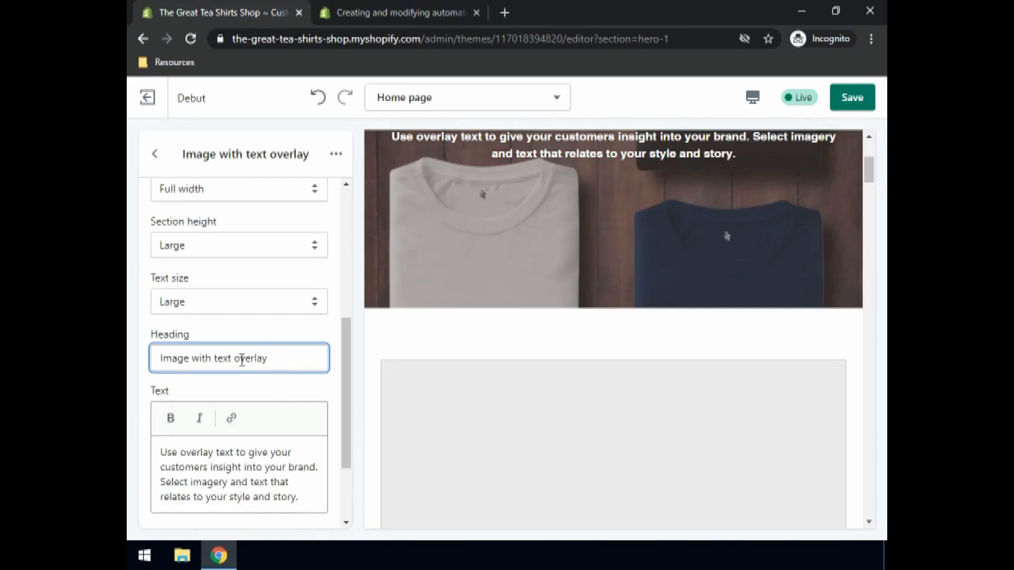
drag(269, 359, 146, 351)
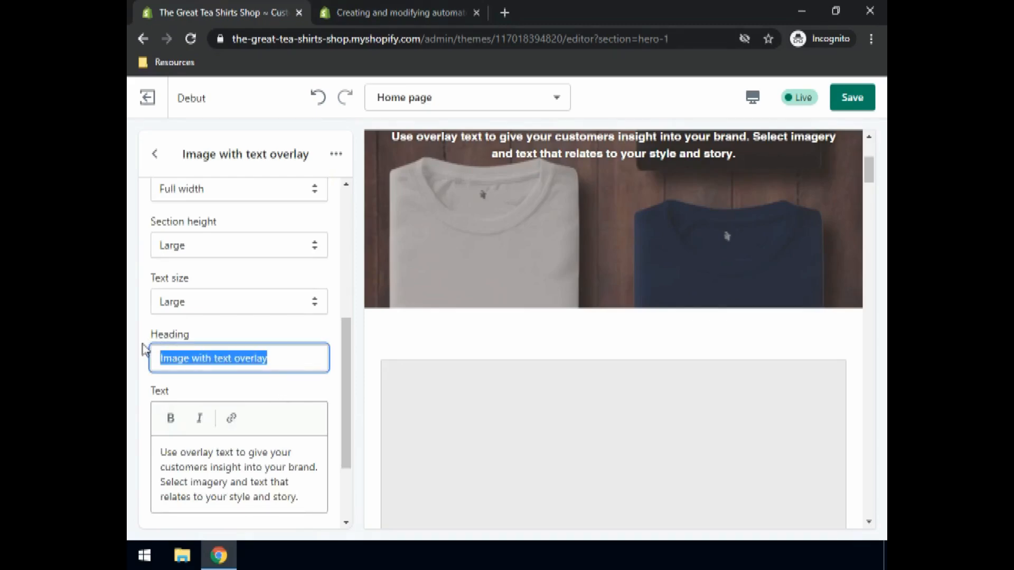
text(The best T-)
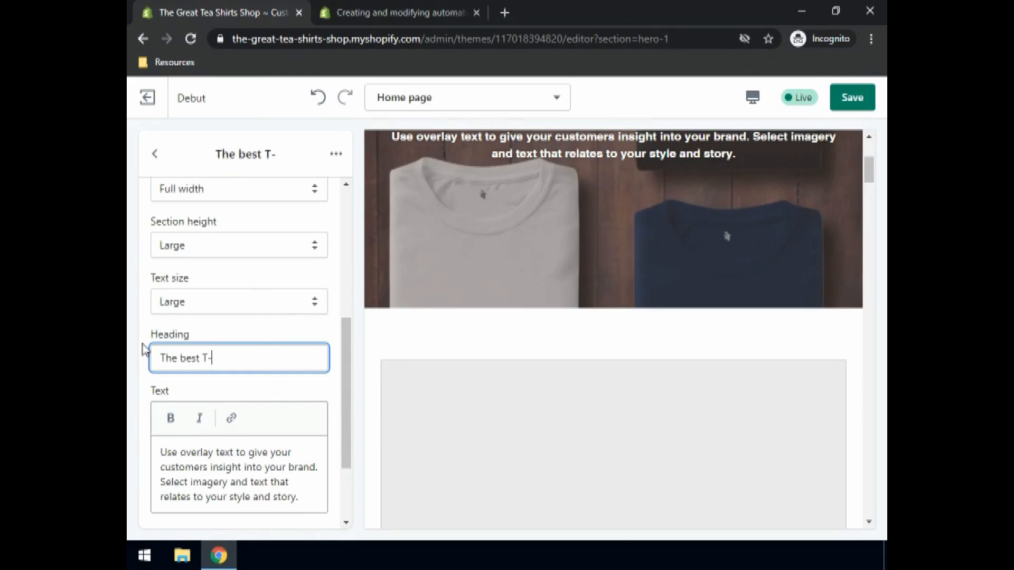
text(Shirts)
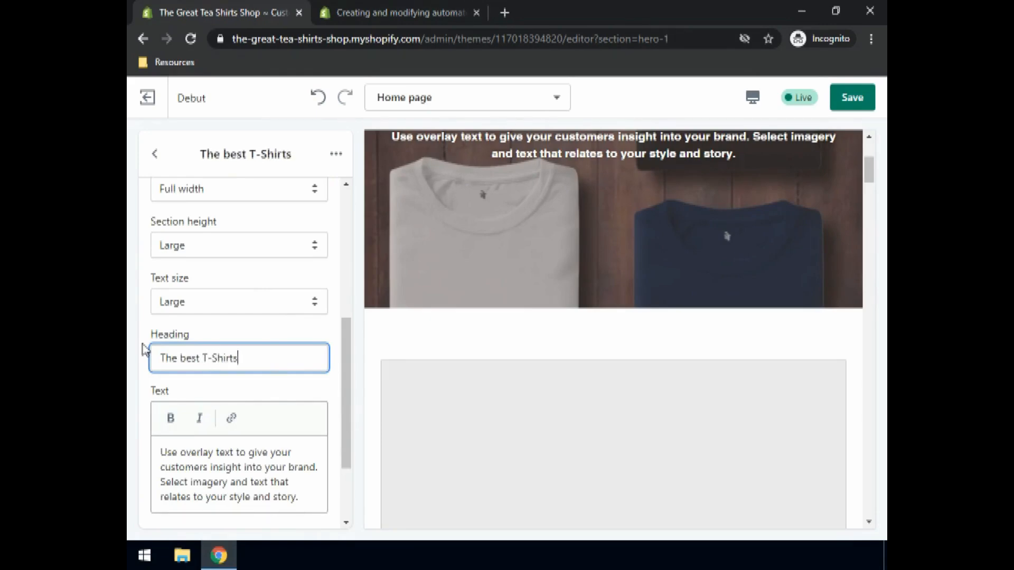
- Replace the overlay section's text with Get the best T-shirts you can possibly get online
click(198, 453)
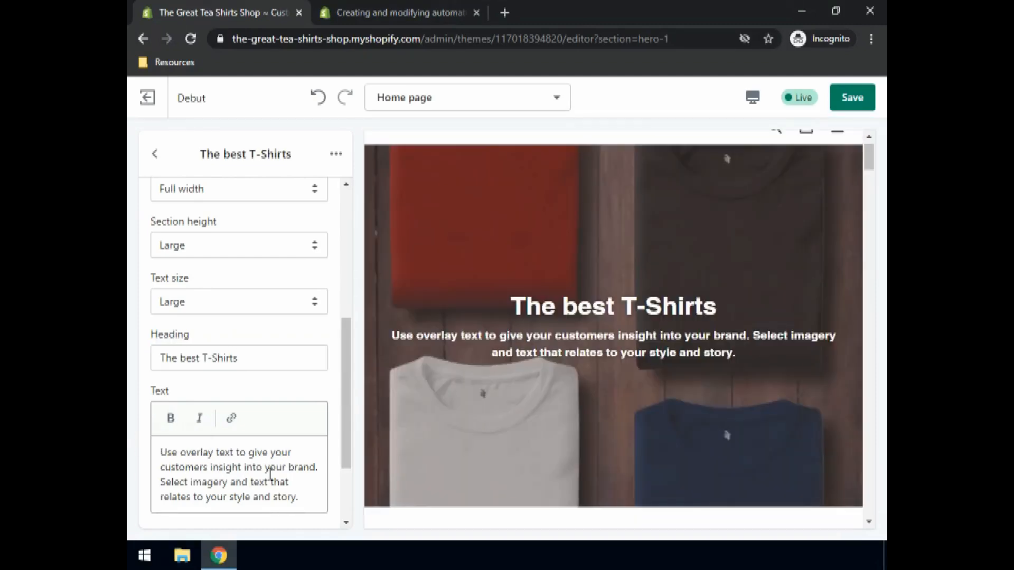
double_click(272, 469)
key(ctrl+a)
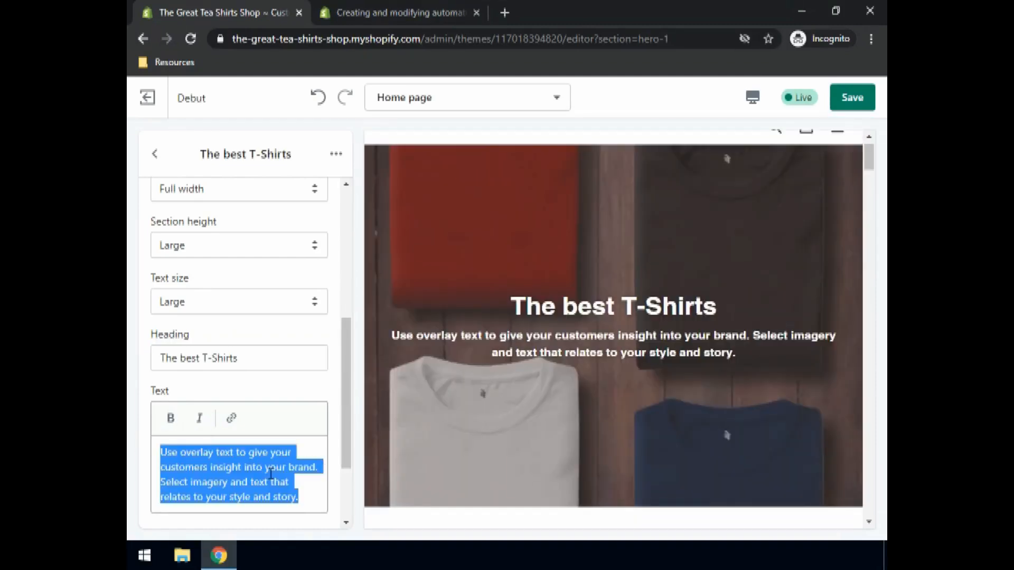
text(Go t)
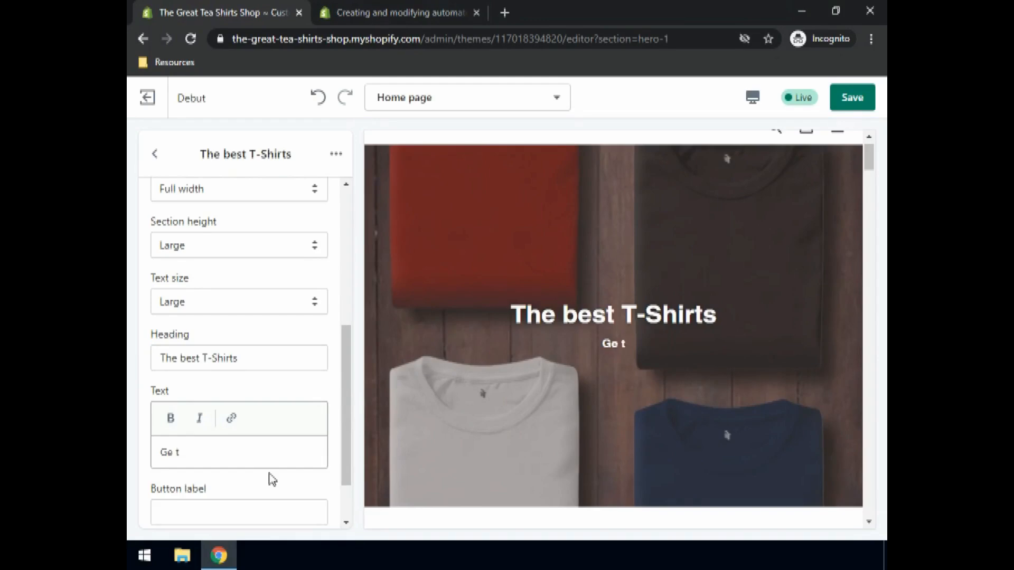
text( the best )
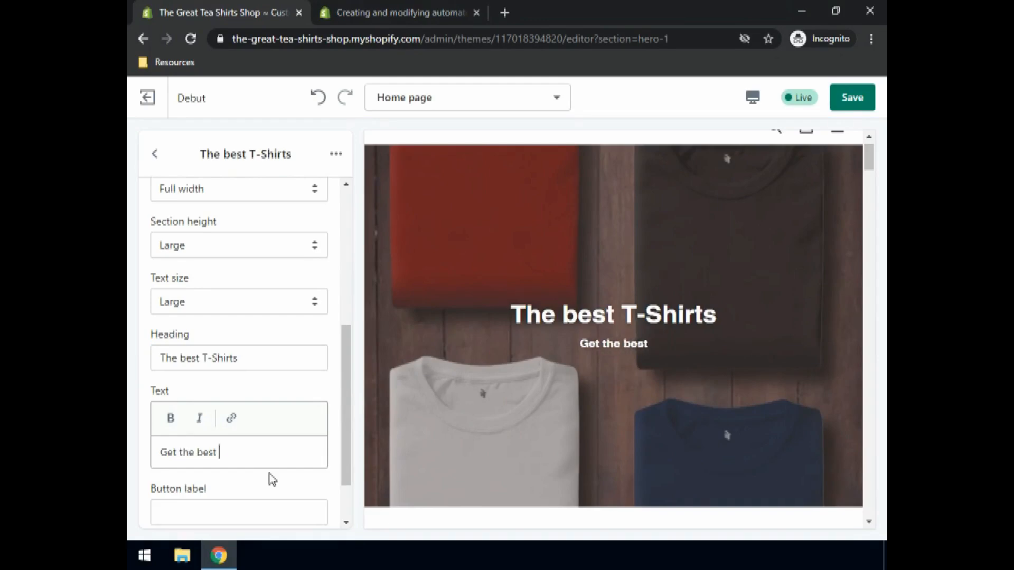
text(T-shirts )
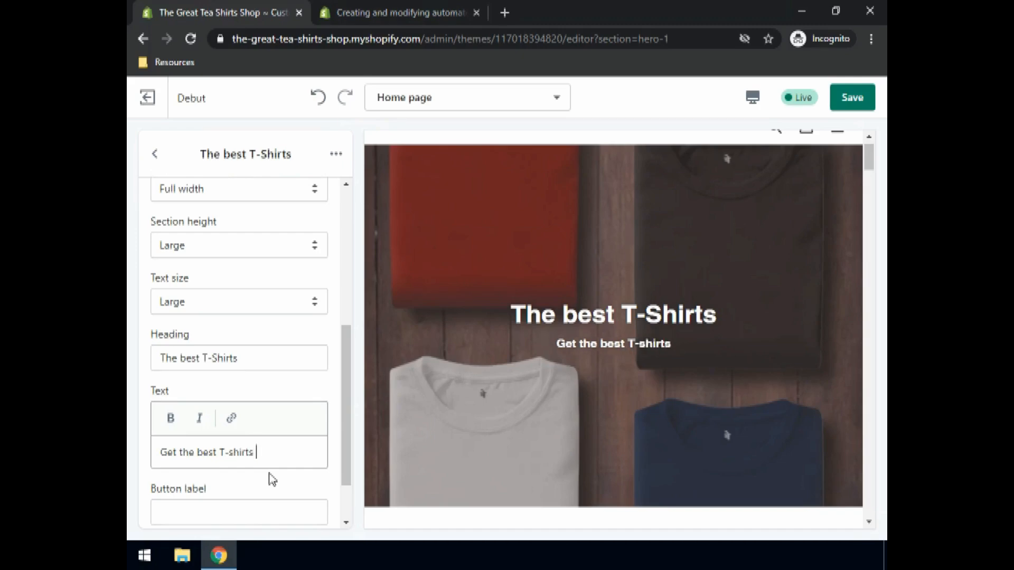
text(you can possibly get online.)
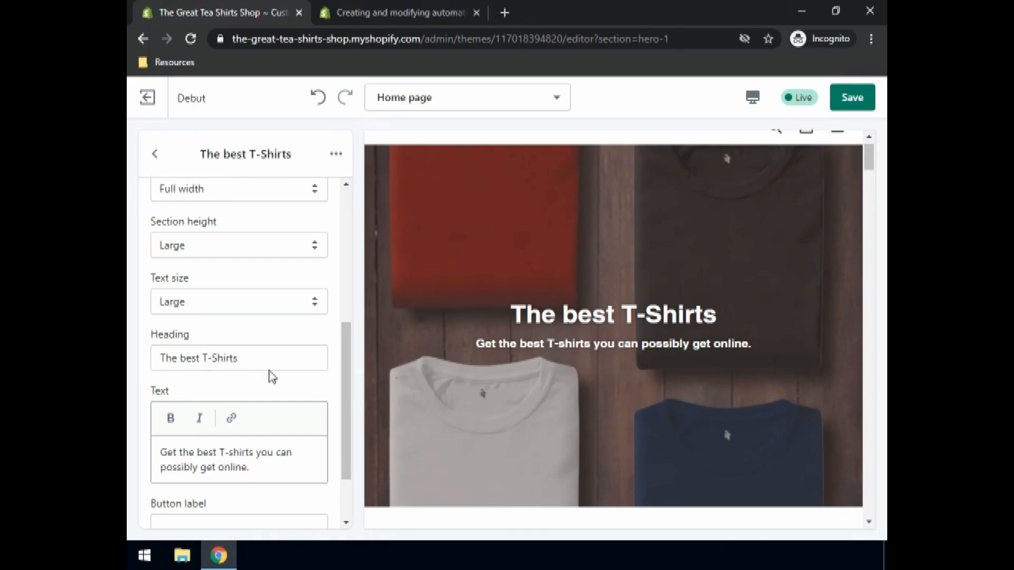
click(180, 304)
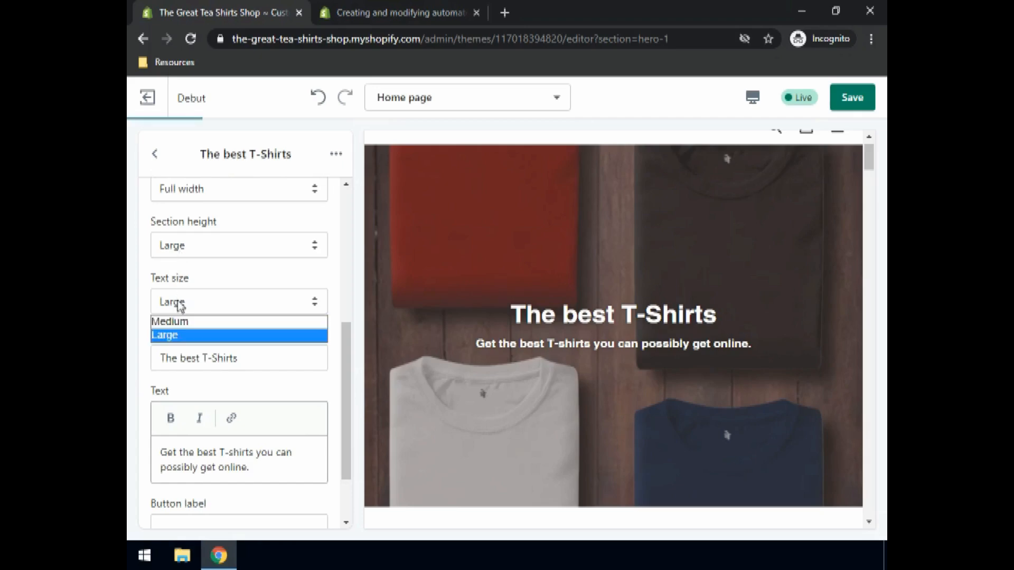
click(180, 338)
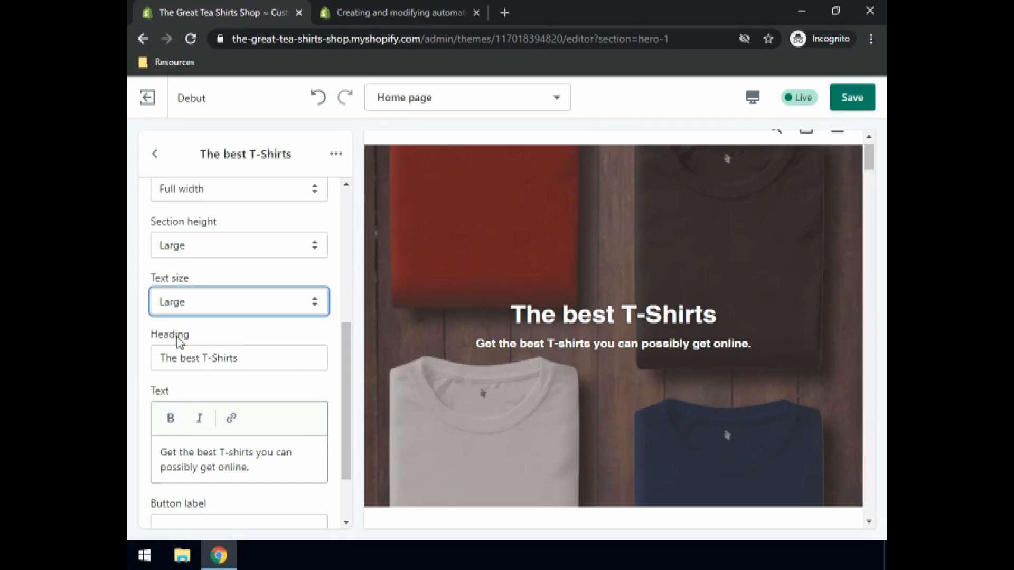
- Label the overlay section's button Order now and link it to All Products
scroll(214, 391, down, 2)
click(193, 444)
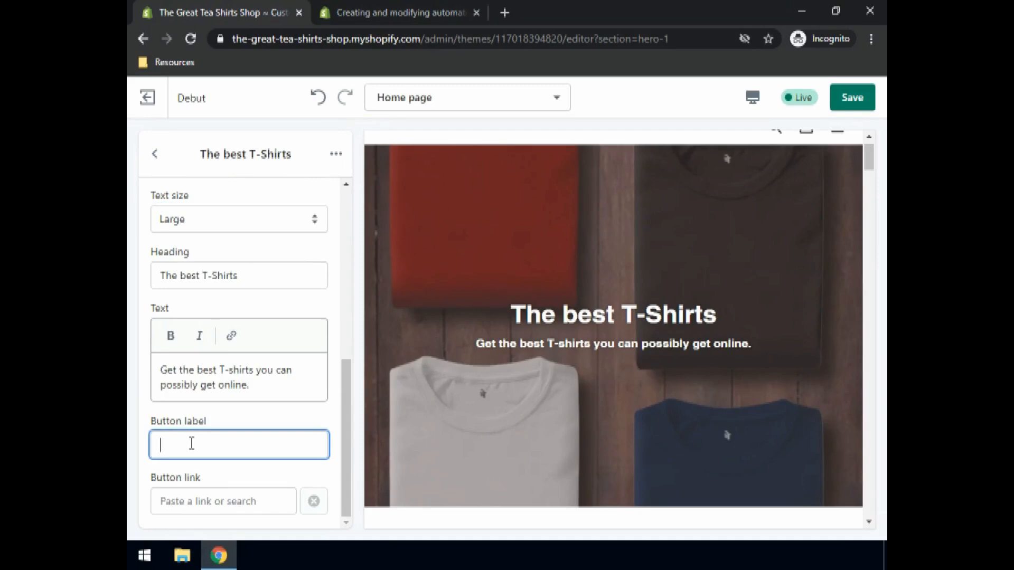
text(ORder now)
click(172, 447)
key(BackSpace)
text(r)
click(186, 501)
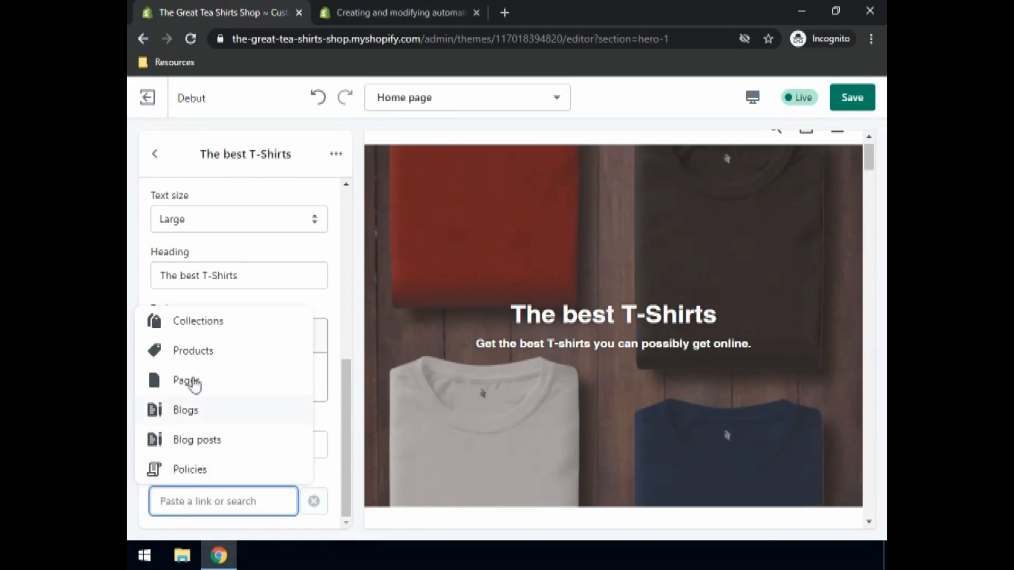
click(190, 359)
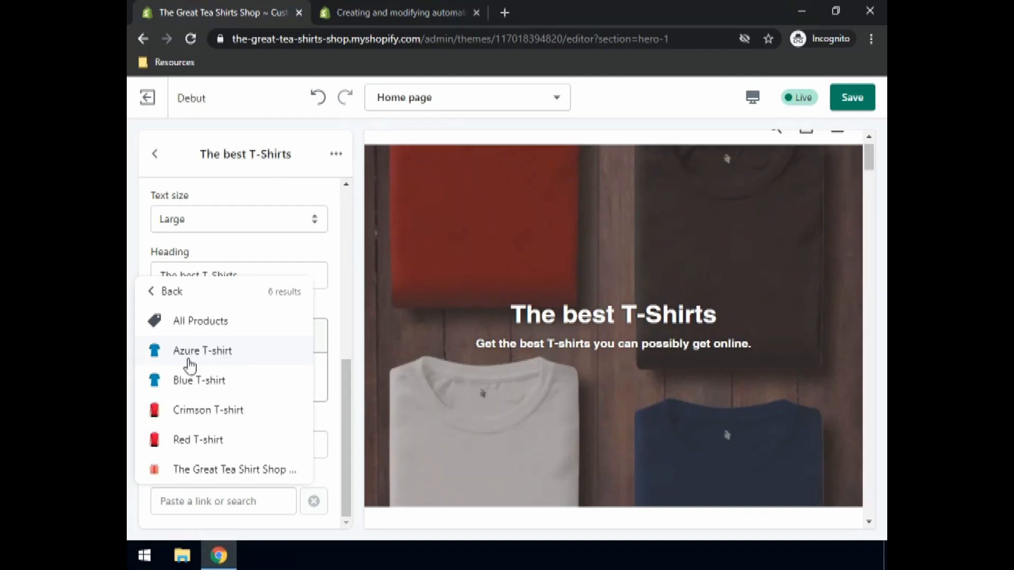
click(199, 332)
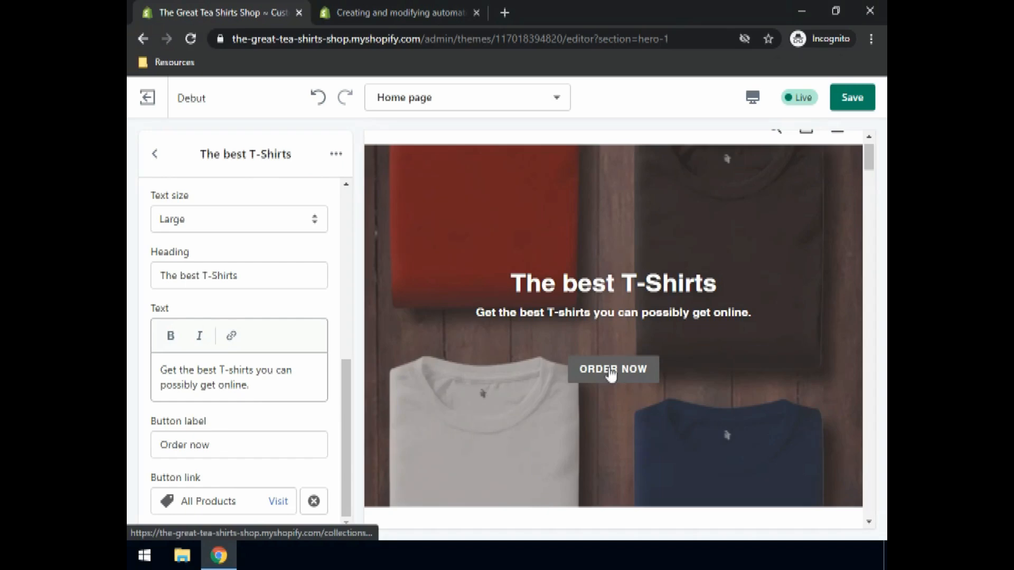
- Save the theme changes
scroll(598, 268, up, 1)
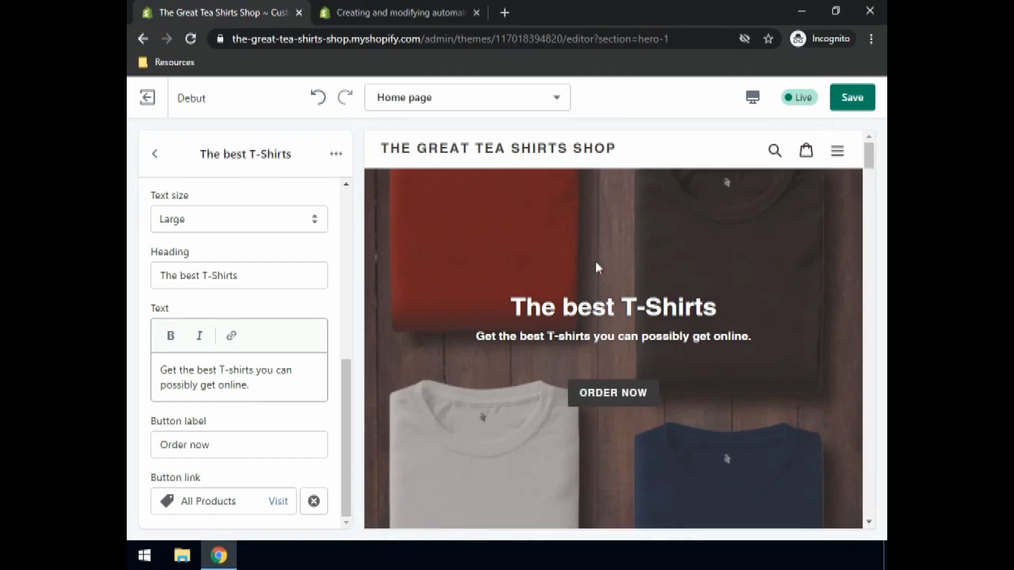
scroll(596, 264, down, 2)
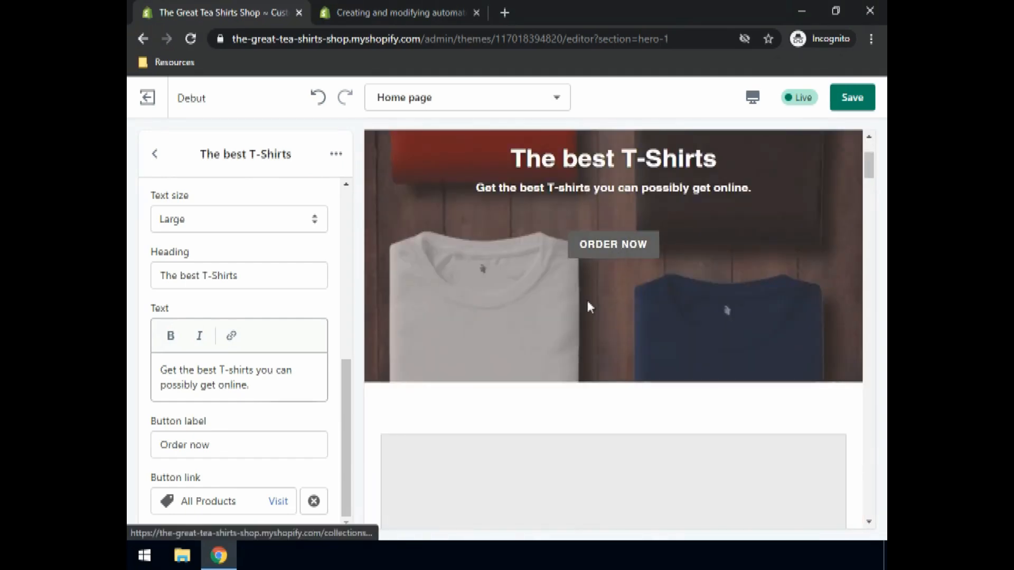
scroll(511, 391, down, 5)
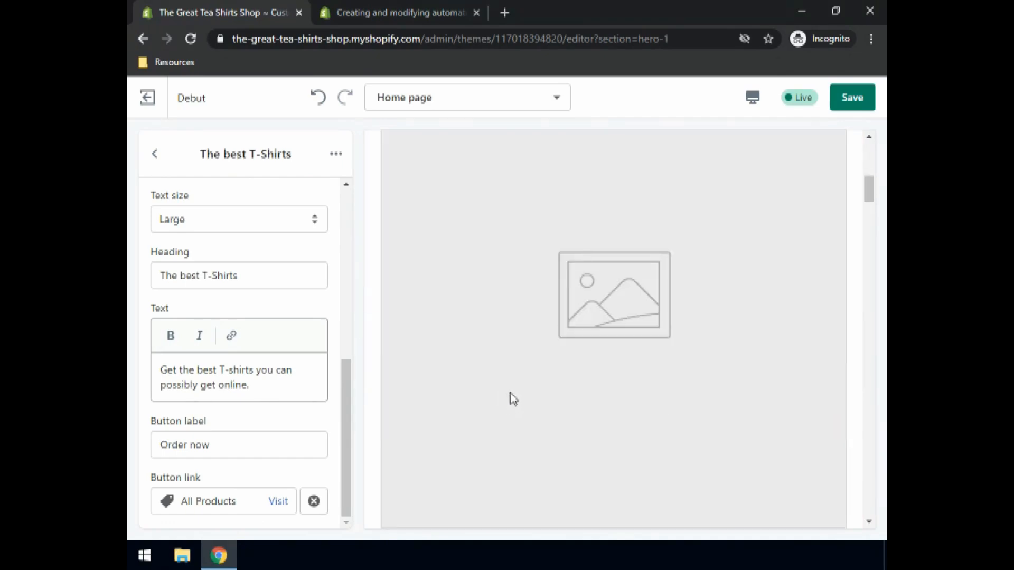
scroll(510, 393, up, 6)
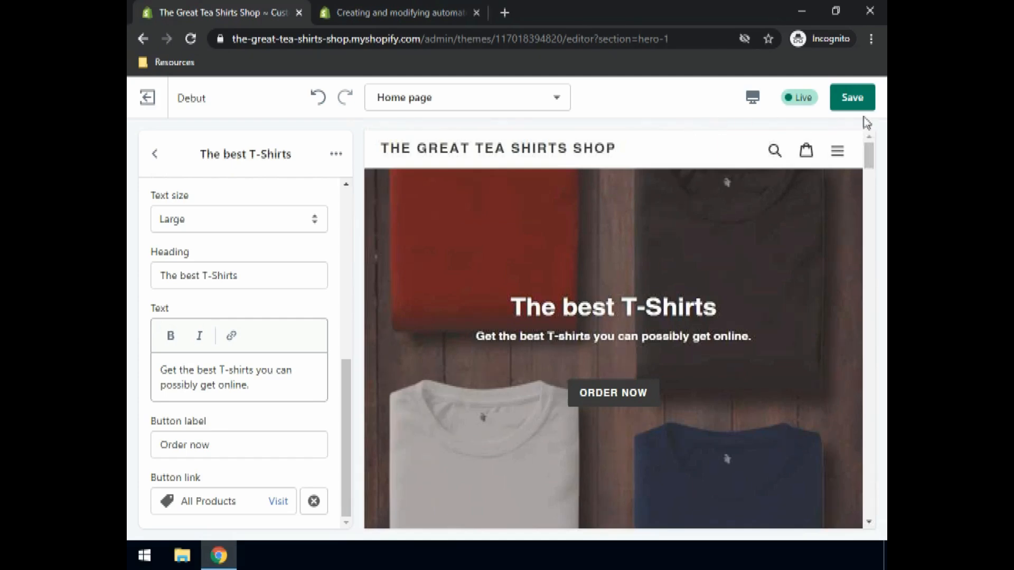
click(852, 105)
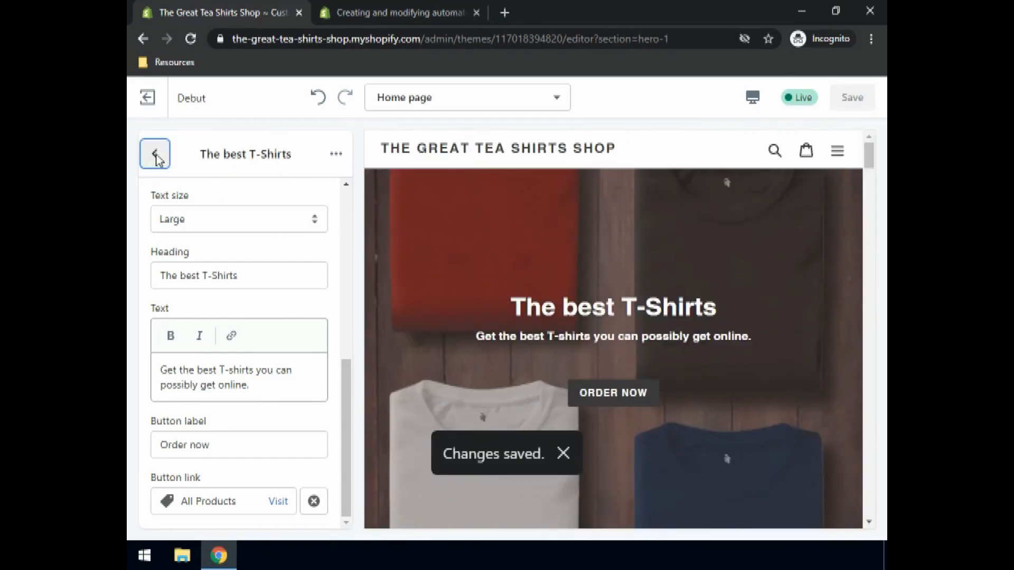
- Upload Summer.jpg and use it as the image of the Image with text section
click(155, 154)
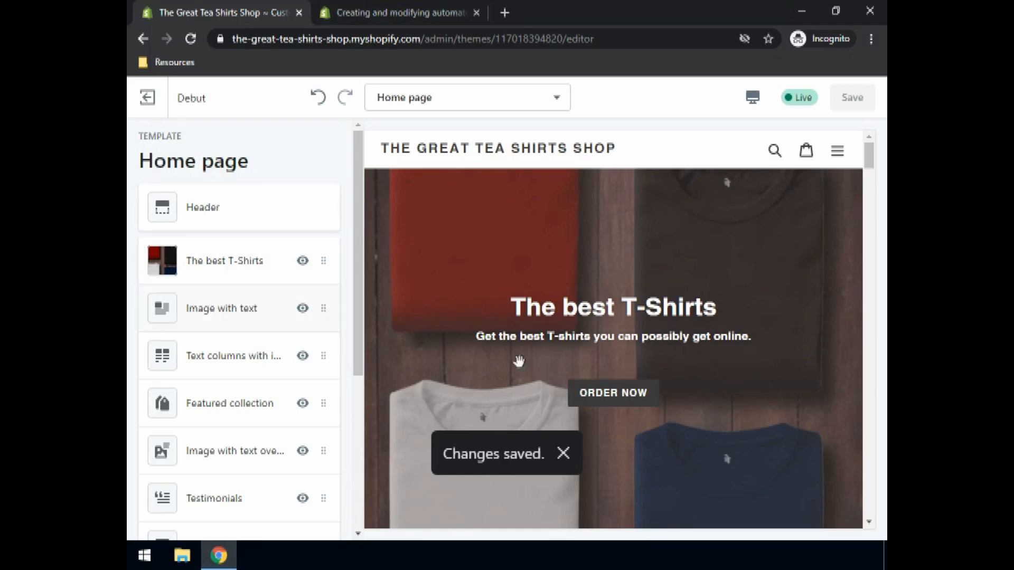
scroll(553, 301, down, 10)
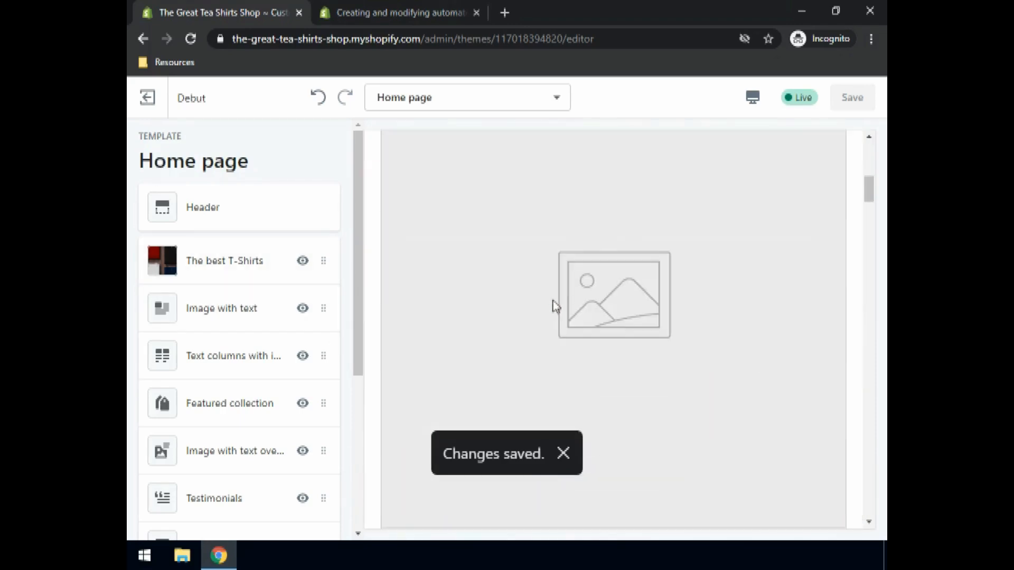
scroll(557, 305, down, 5)
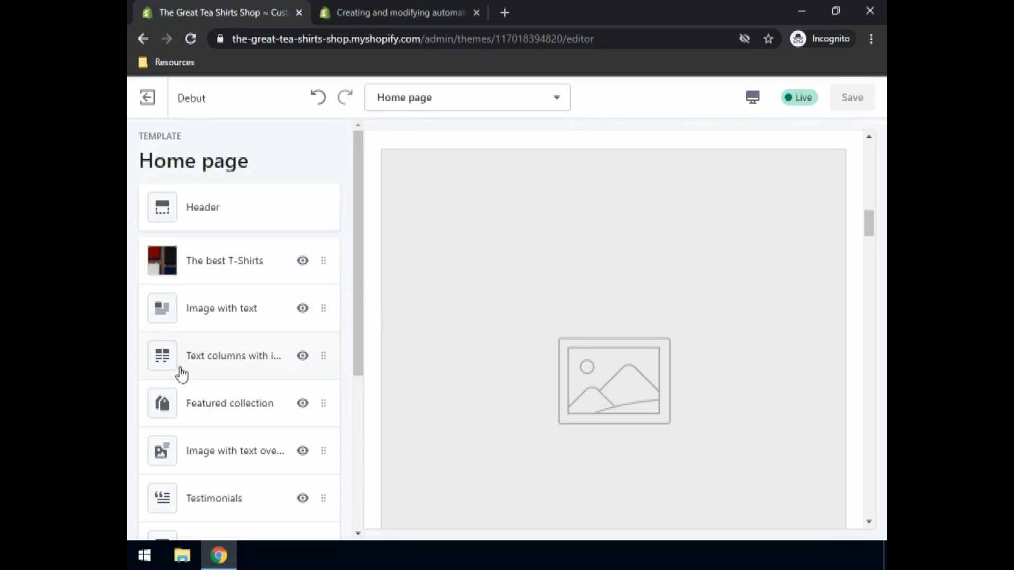
click(165, 315)
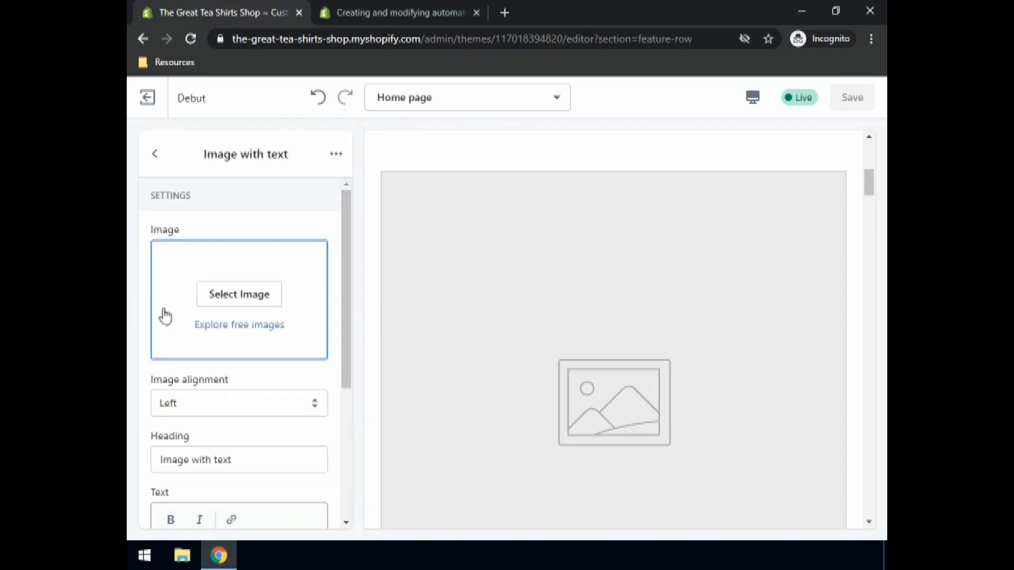
click(241, 297)
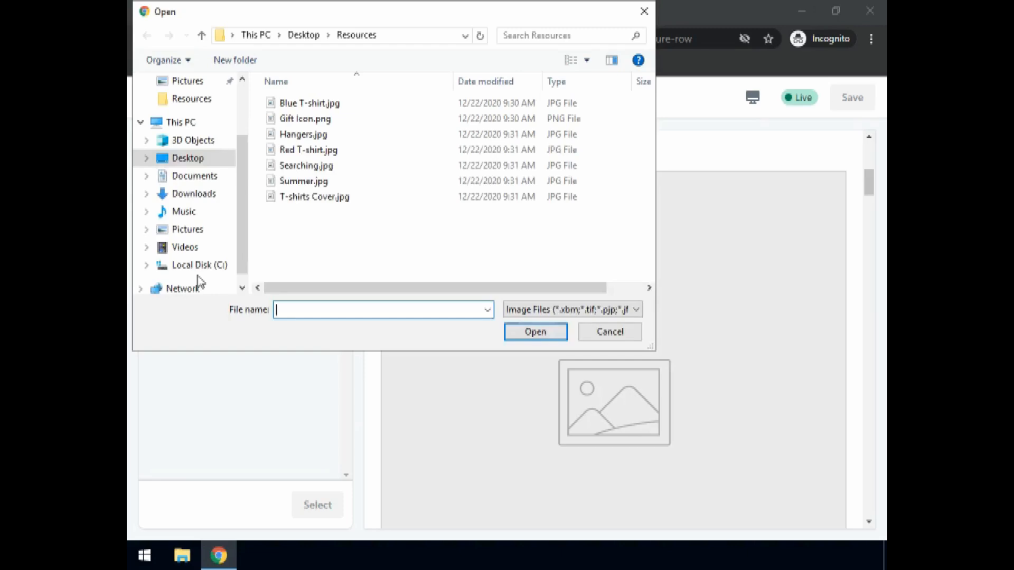
click(304, 182)
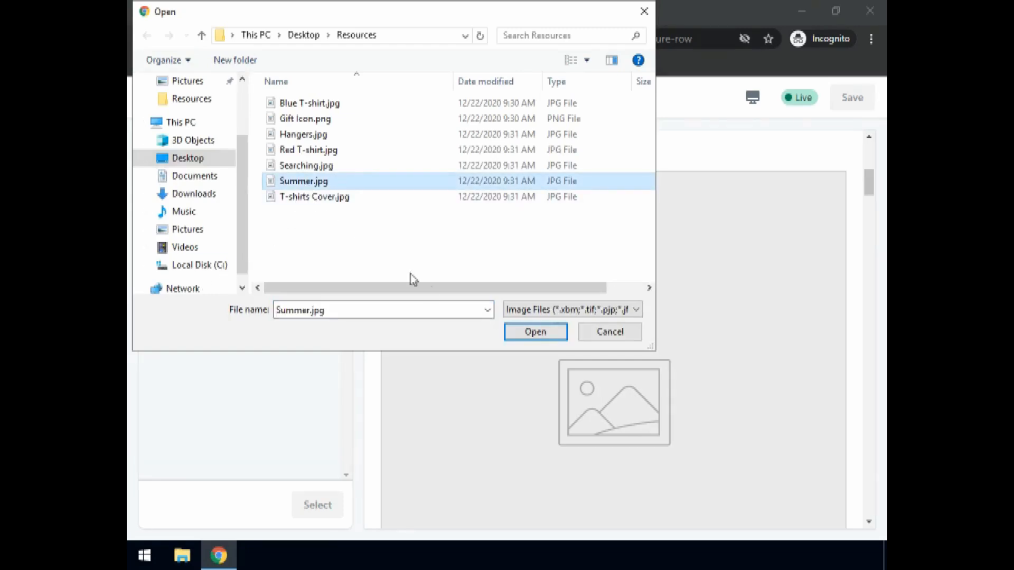
click(524, 333)
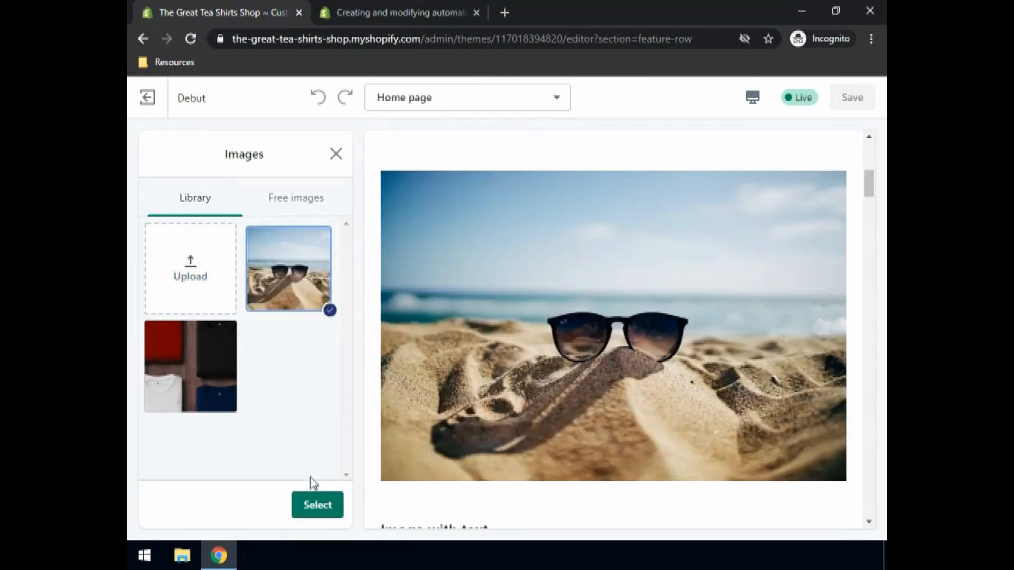
click(309, 508)
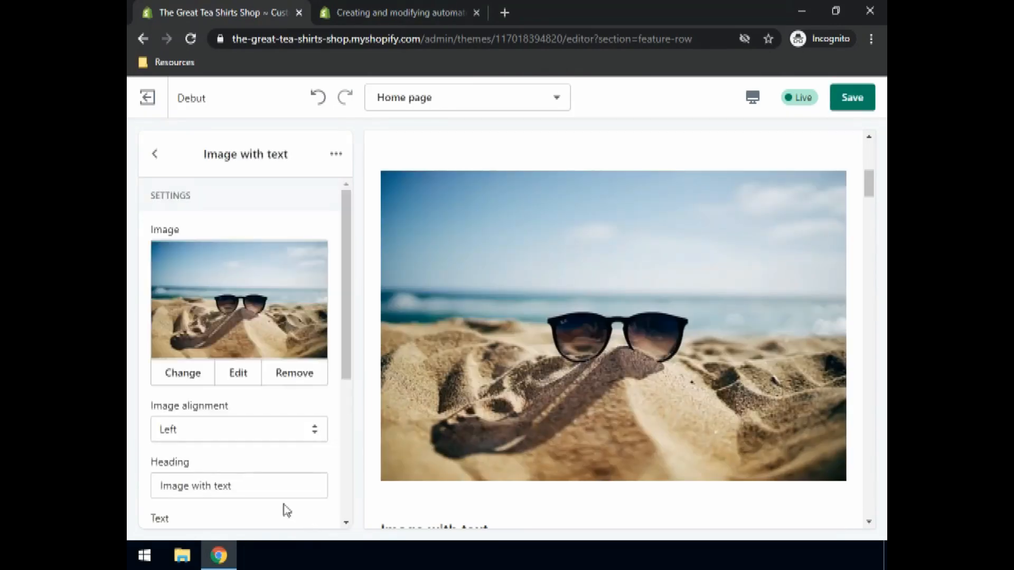
- Set the Image with text heading to Summer Collection and its text to Explore our great summer collection, lorem ipsum dolor lorem ipsum dolor. Lorem ipsum dolor, lorem ipsum dolor
scroll(228, 450, down, 3)
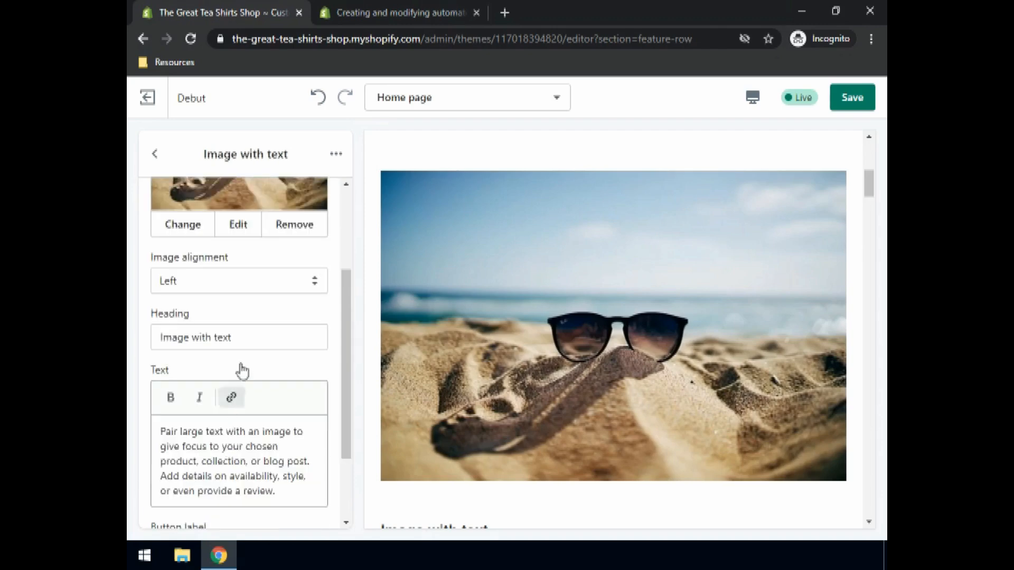
drag(241, 339, 130, 335)
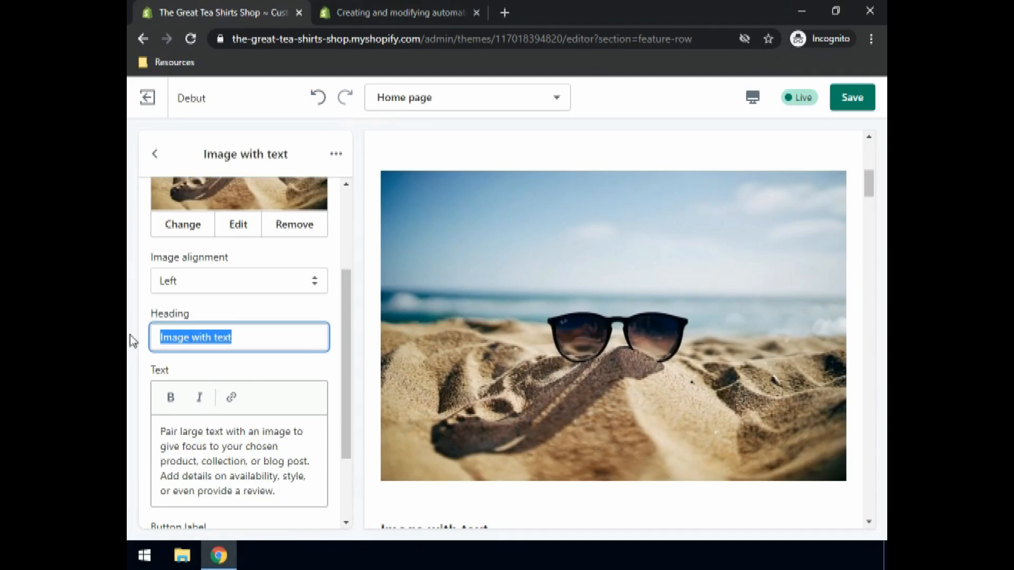
click(217, 338)
drag(201, 340, 150, 338)
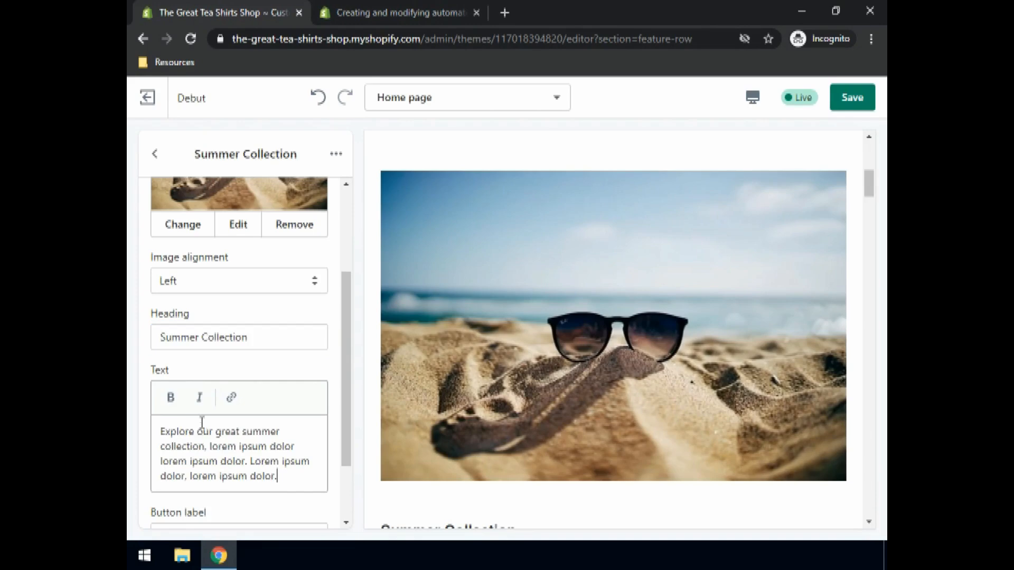
scroll(186, 404, down, 2)
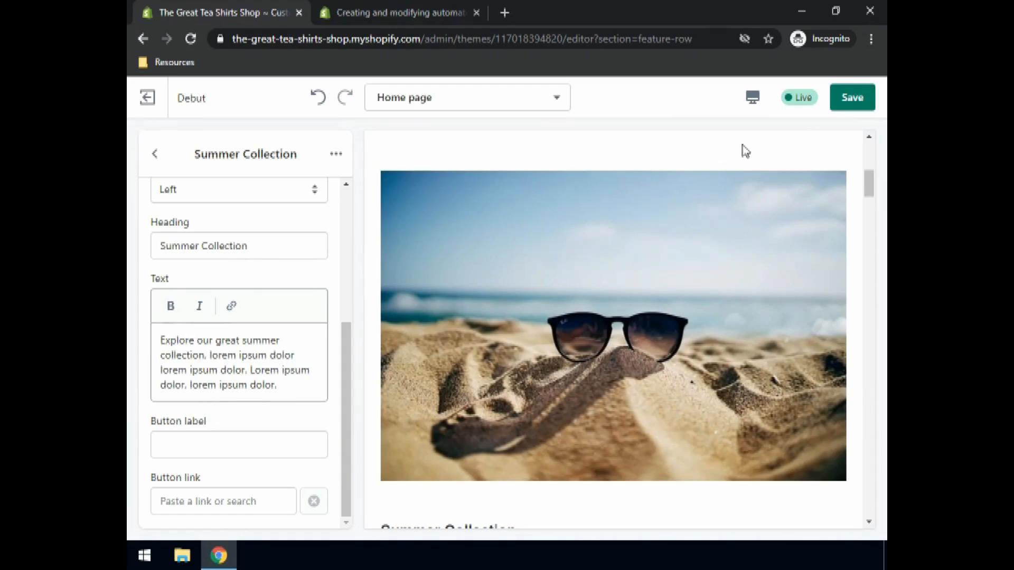
- Save the changes and open the Text columns with images section for editing
click(867, 102)
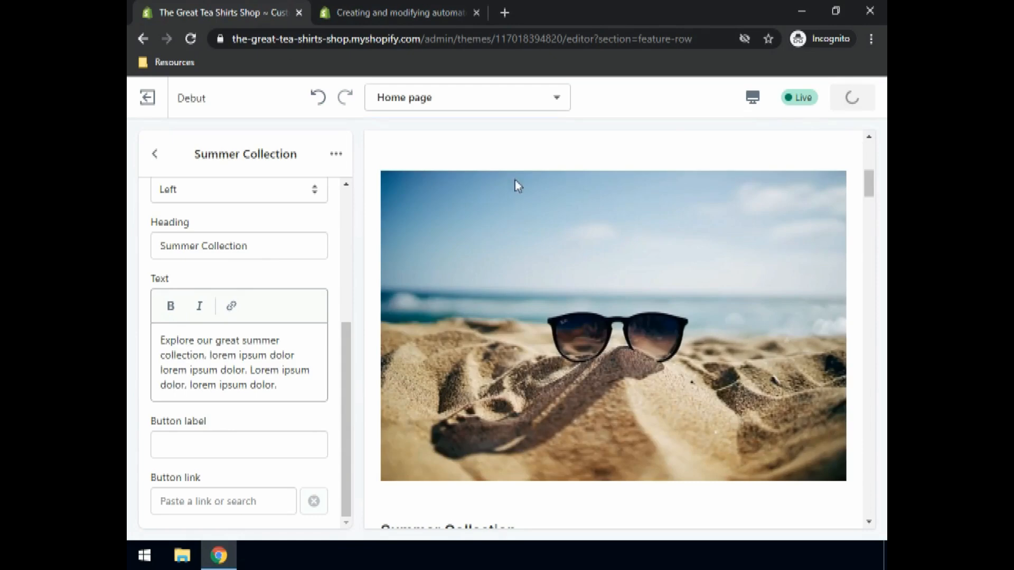
click(155, 153)
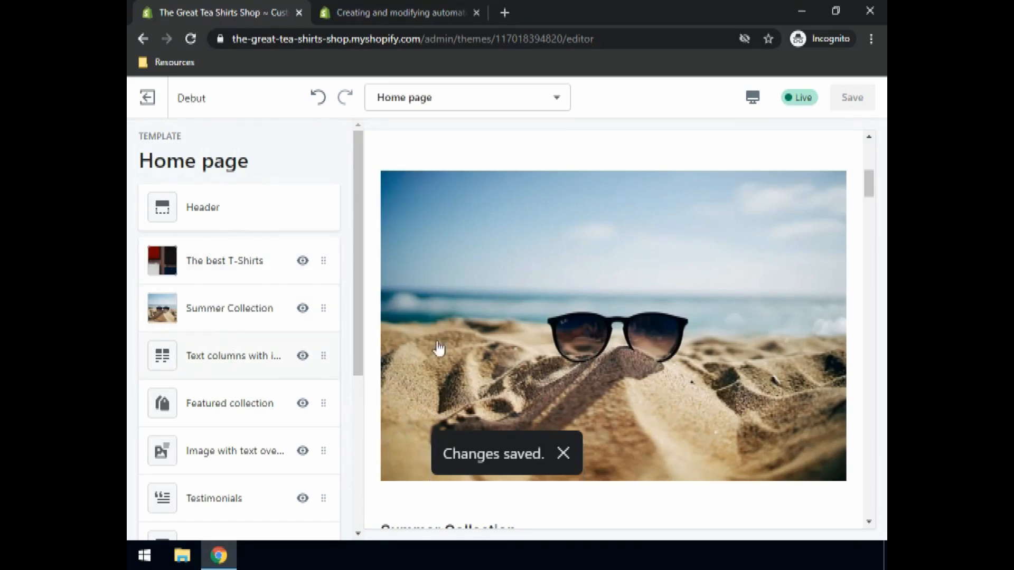
scroll(508, 346, down, 5)
scroll(512, 350, down, 3)
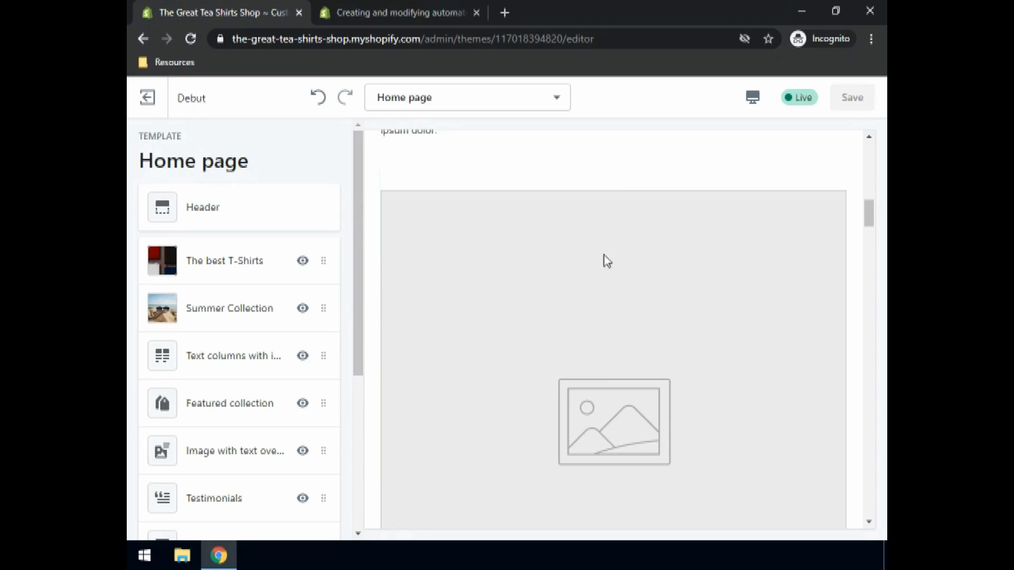
scroll(606, 260, down, 9)
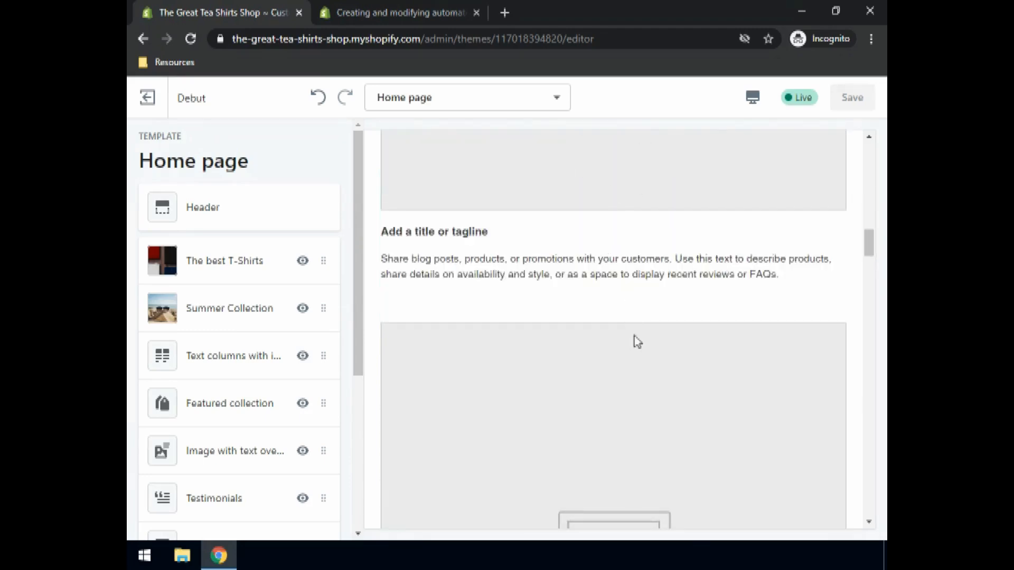
scroll(634, 380, up, 7)
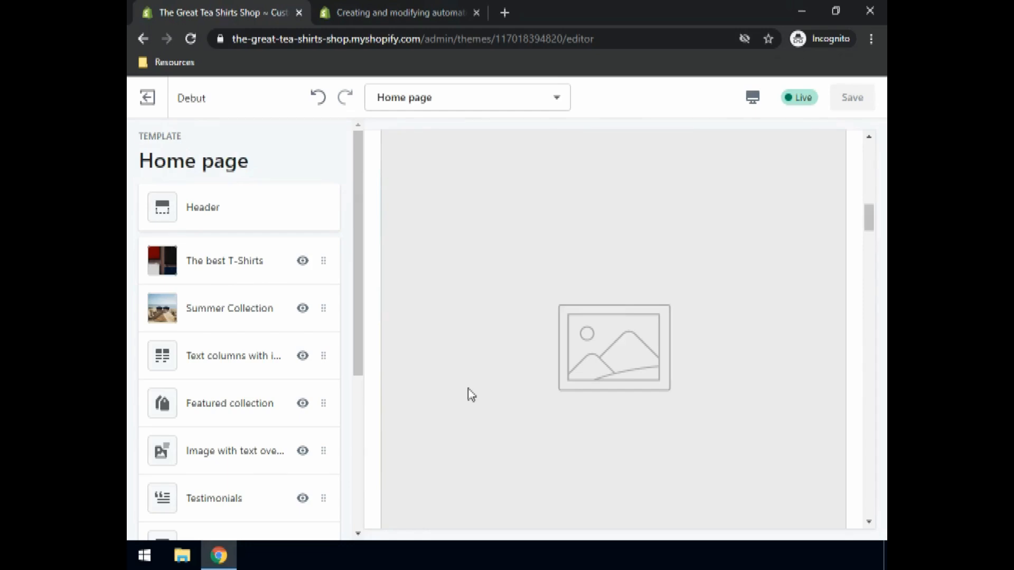
click(188, 365)
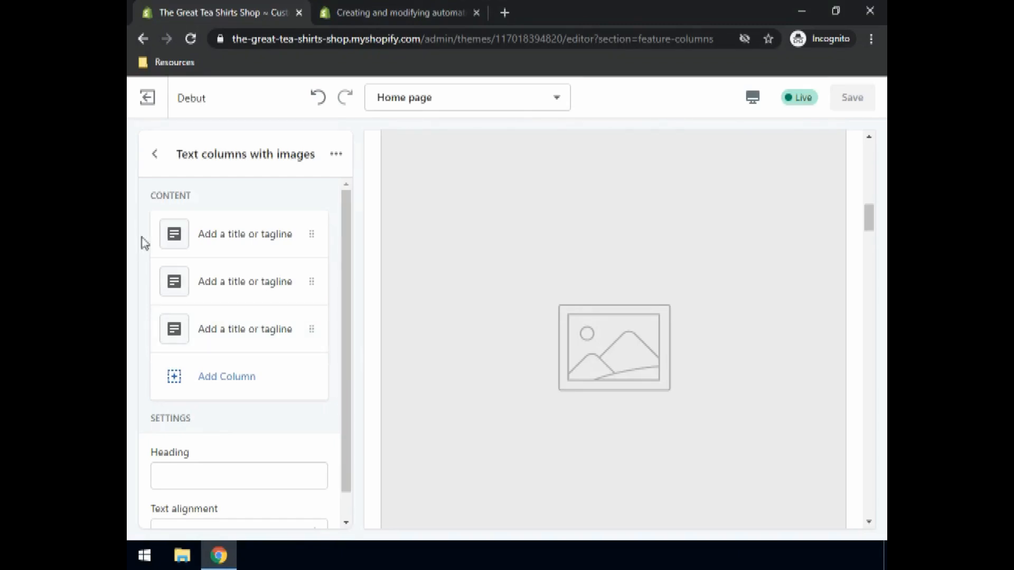
- Set the first text column's image to the folded t-shirts picture from the library
click(211, 237)
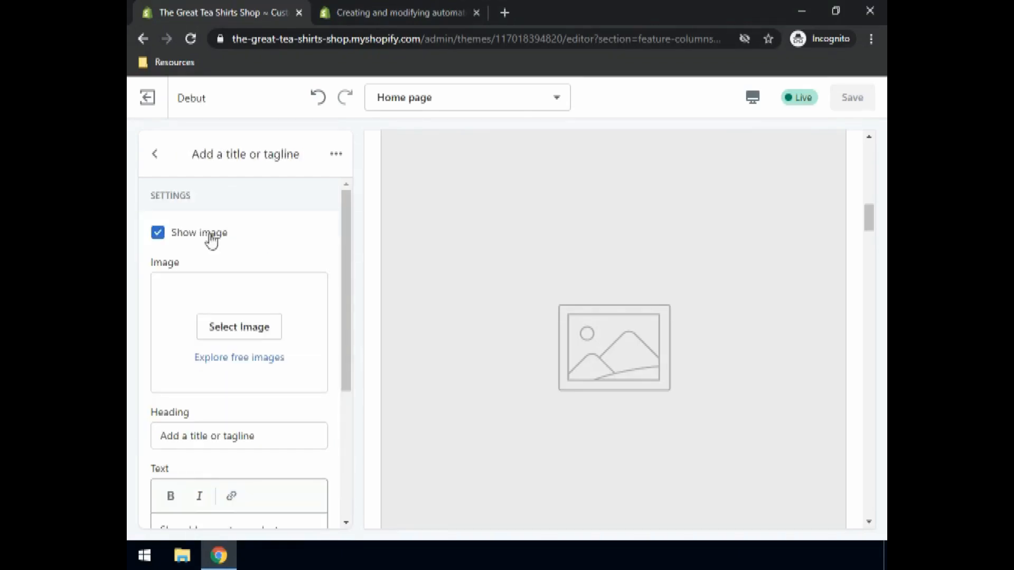
click(229, 332)
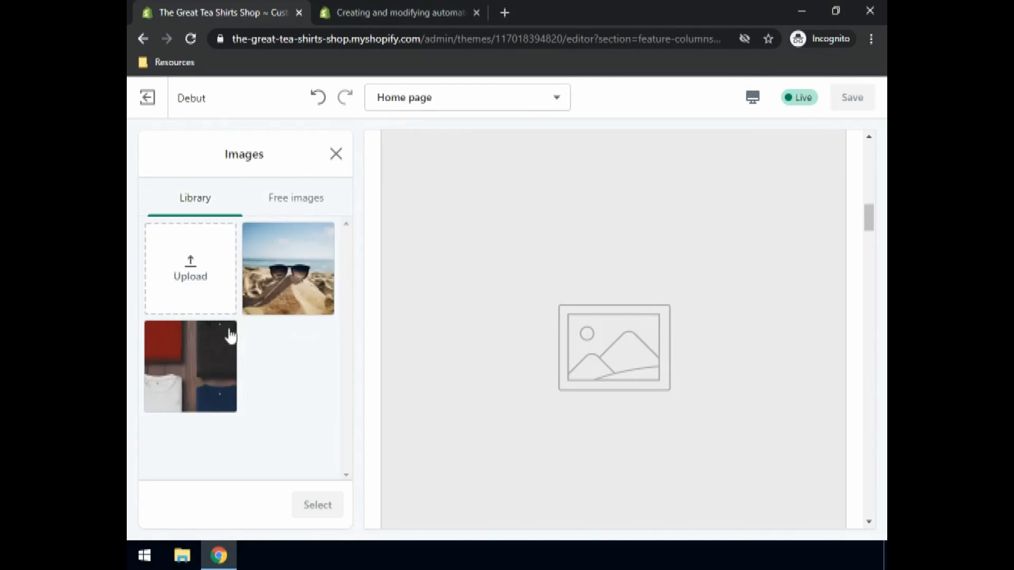
click(197, 373)
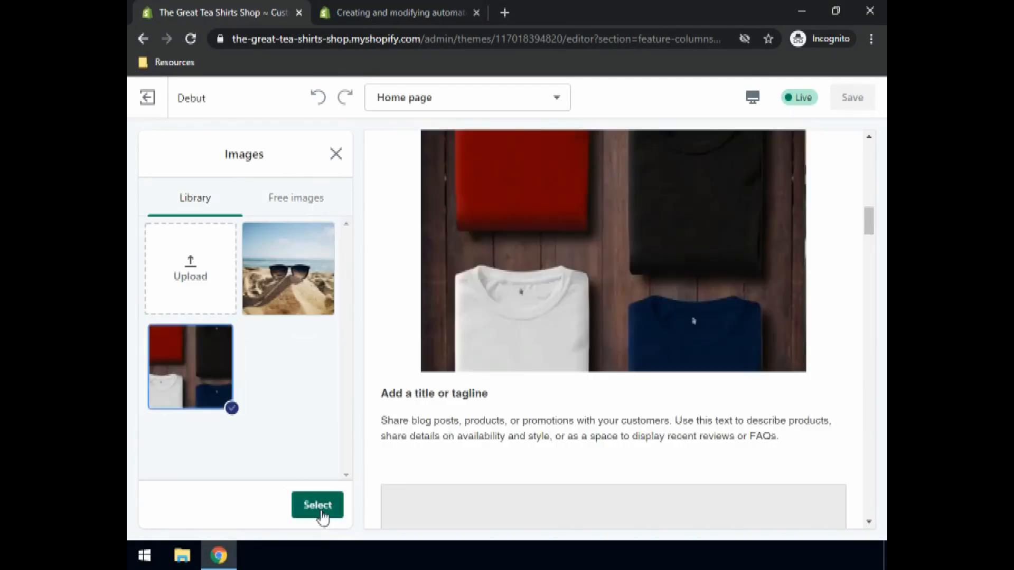
click(322, 516)
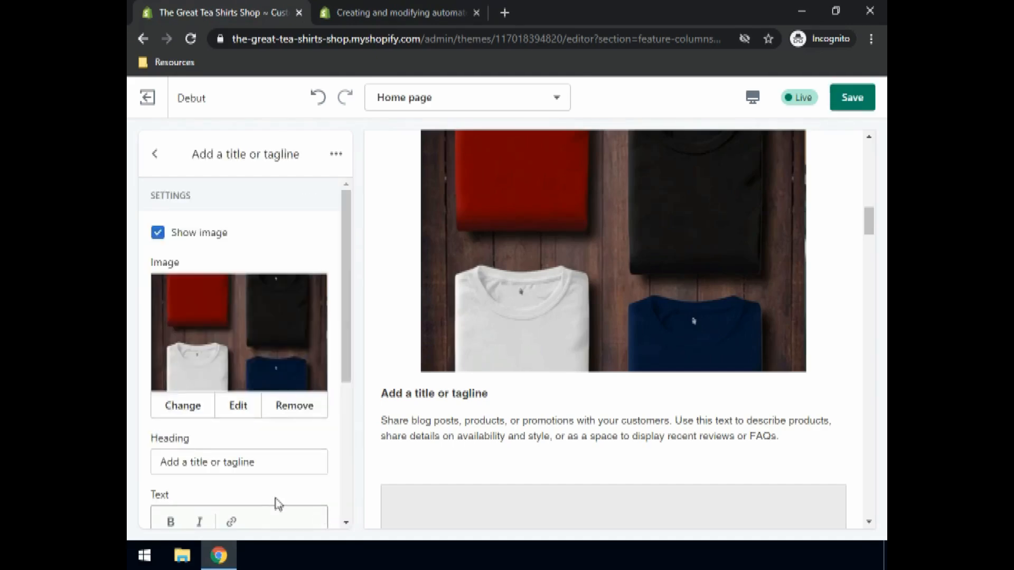
- Set the first column's heading to Quality T-Shirts and text to The richest catalogue of best quality t-shirts, lorem ipsum dolor. Lorem ipsum dolor, lorem ipsum dolor
click(185, 472)
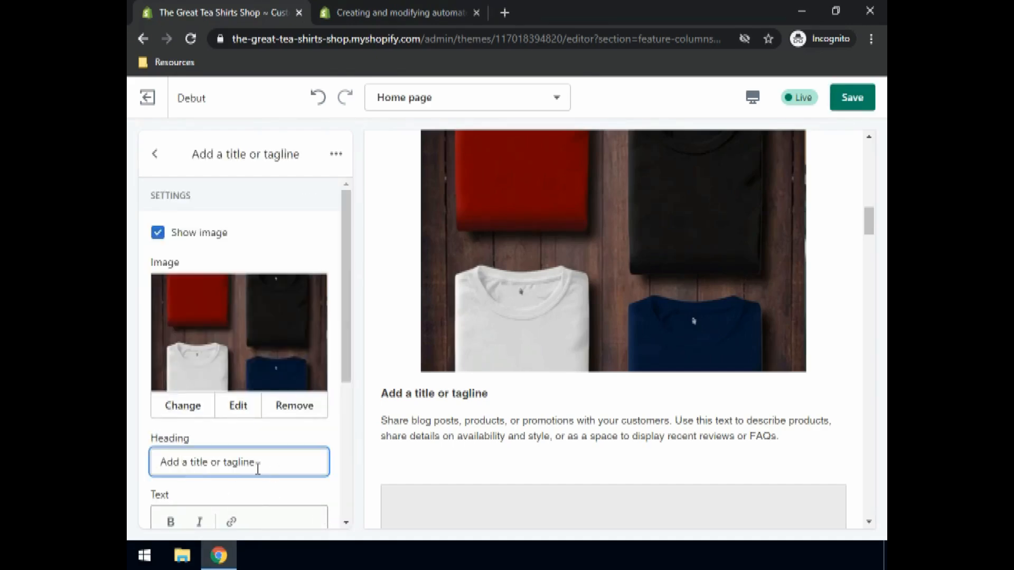
drag(258, 468, 133, 471)
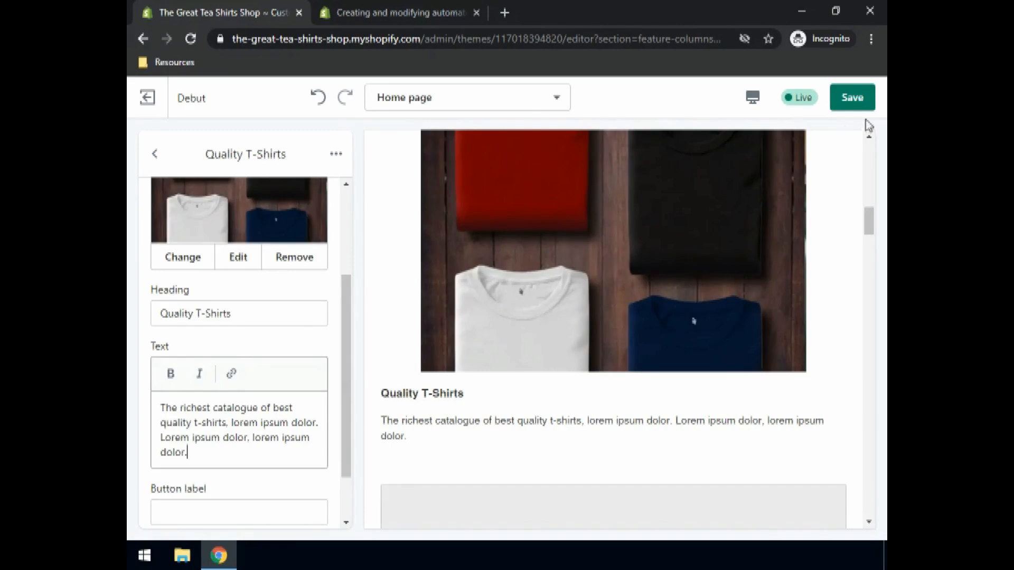
- Save the column changes and return to the home page section list
click(852, 97)
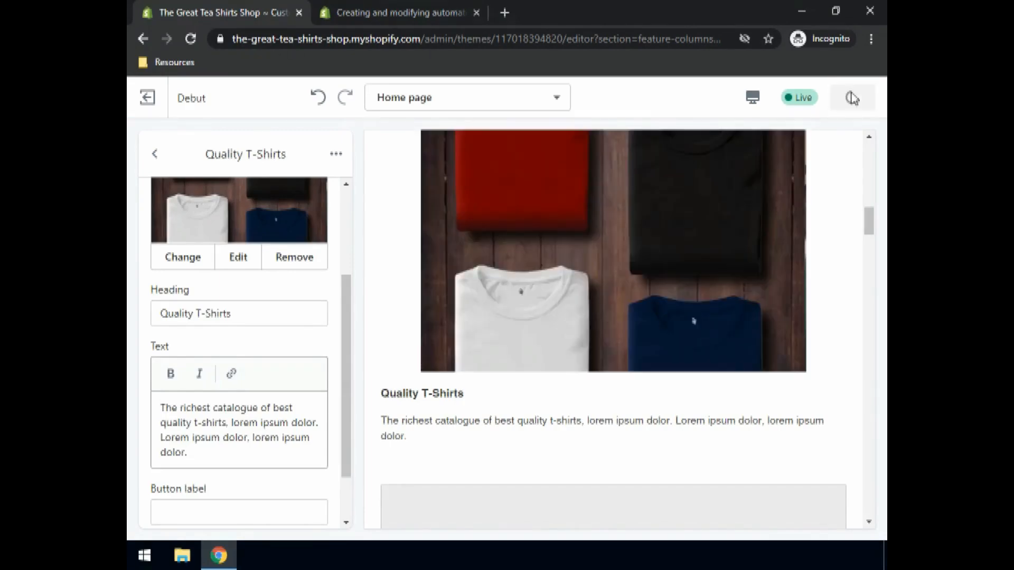
click(155, 159)
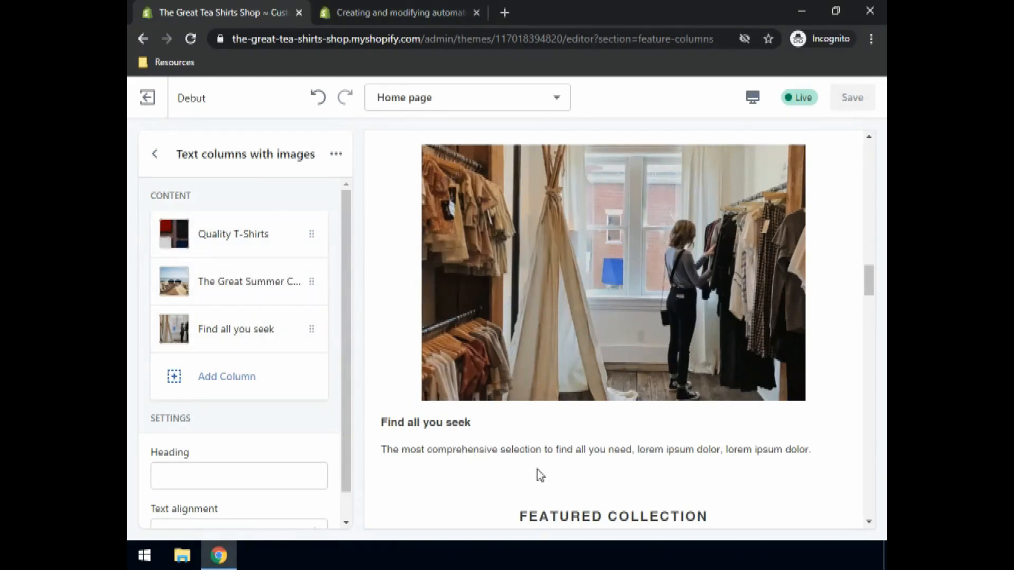
scroll(530, 441, up, 3)
scroll(482, 414, down, 3)
click(154, 154)
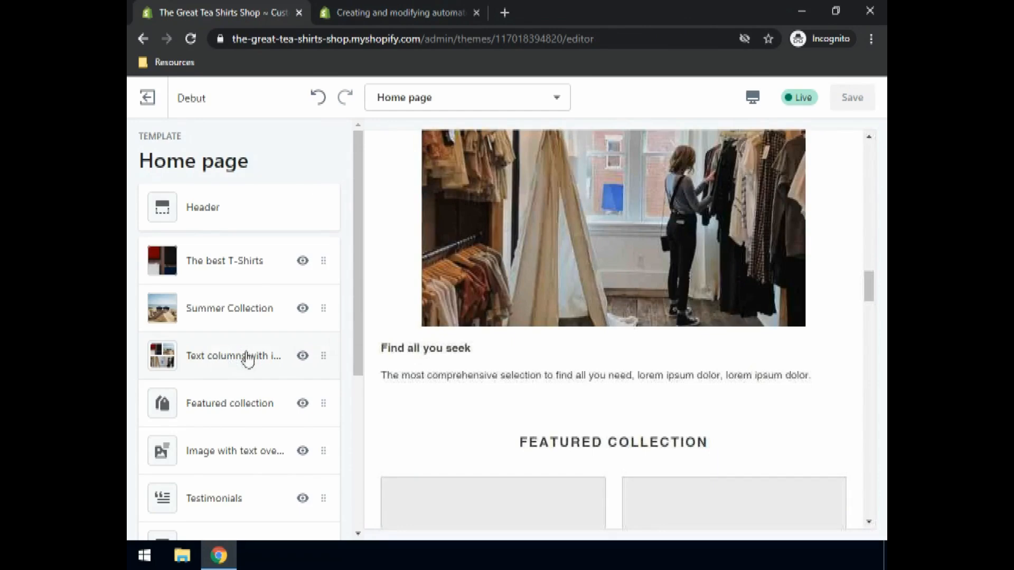
- Set the Featured collection section's collection to Home page
click(213, 417)
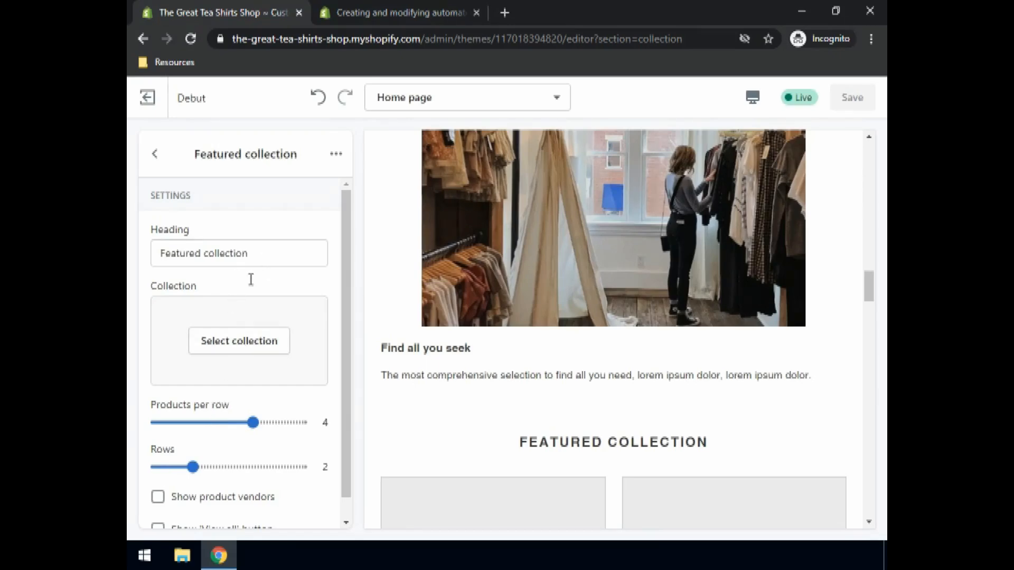
click(227, 340)
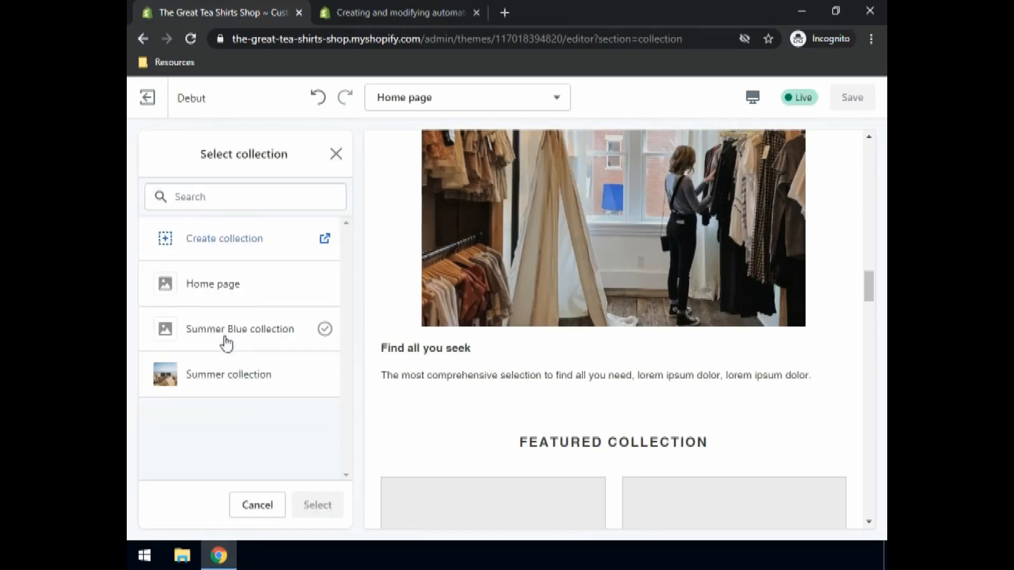
click(221, 292)
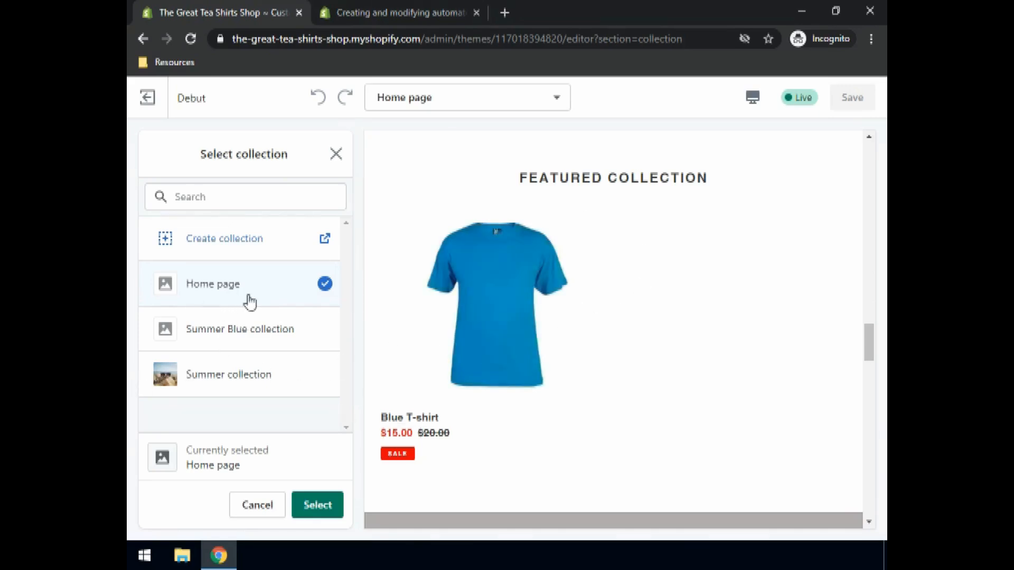
click(317, 505)
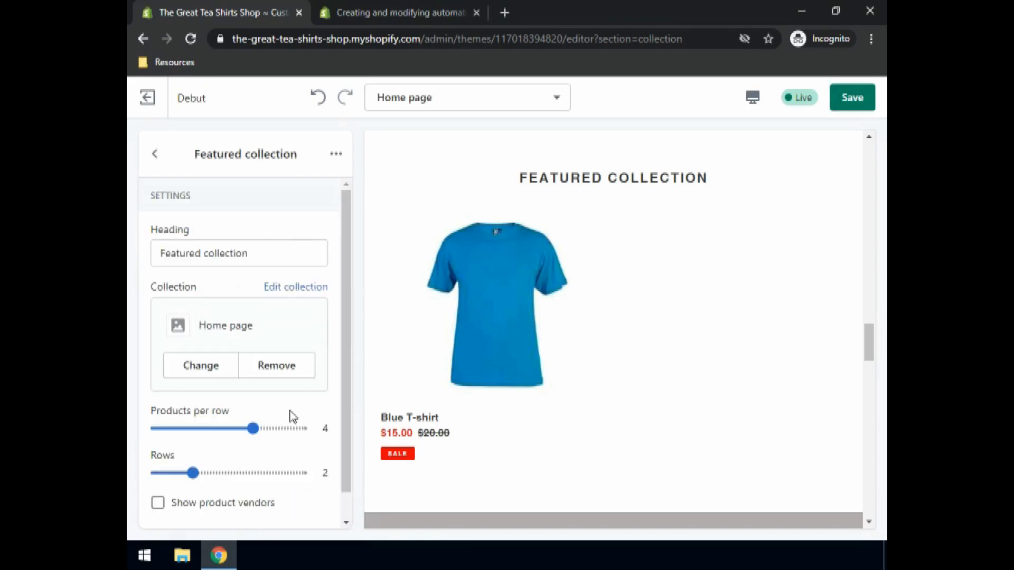
- Enable the Show 'View all' button option for the featured collection and save the changes
scroll(285, 353, down, 1)
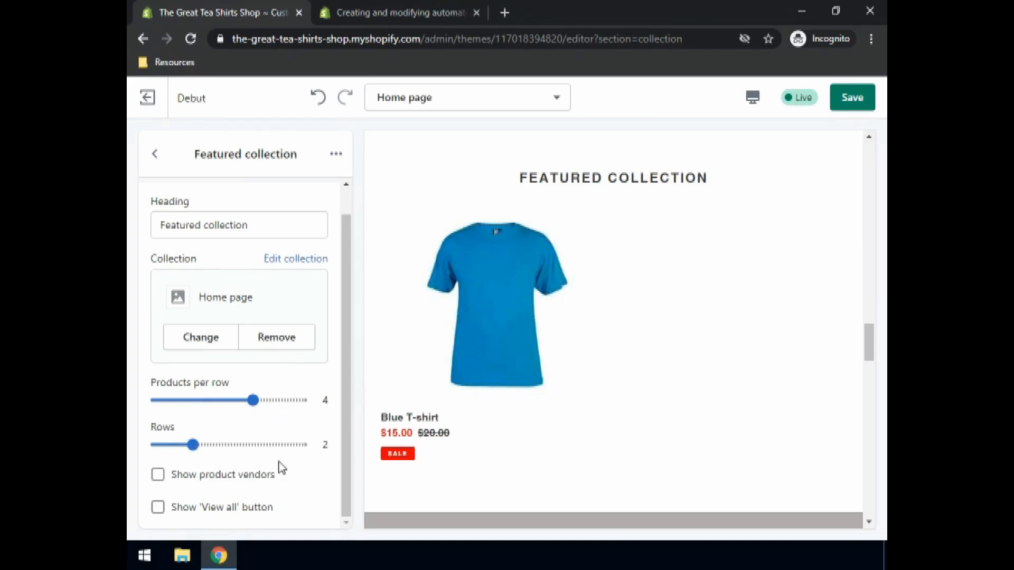
scroll(290, 452, up, 1)
scroll(290, 453, down, 1)
click(157, 508)
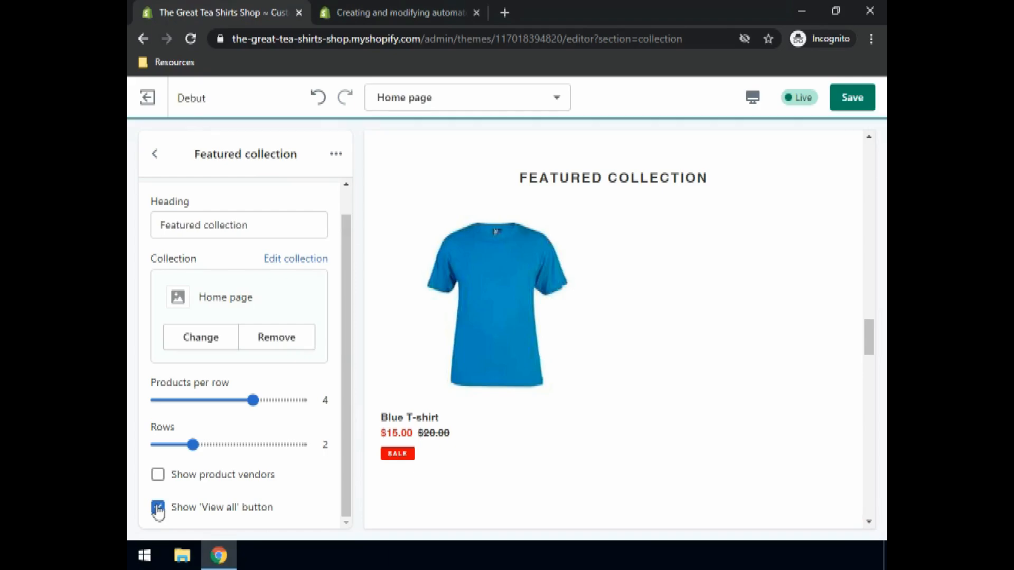
scroll(620, 427, down, 4)
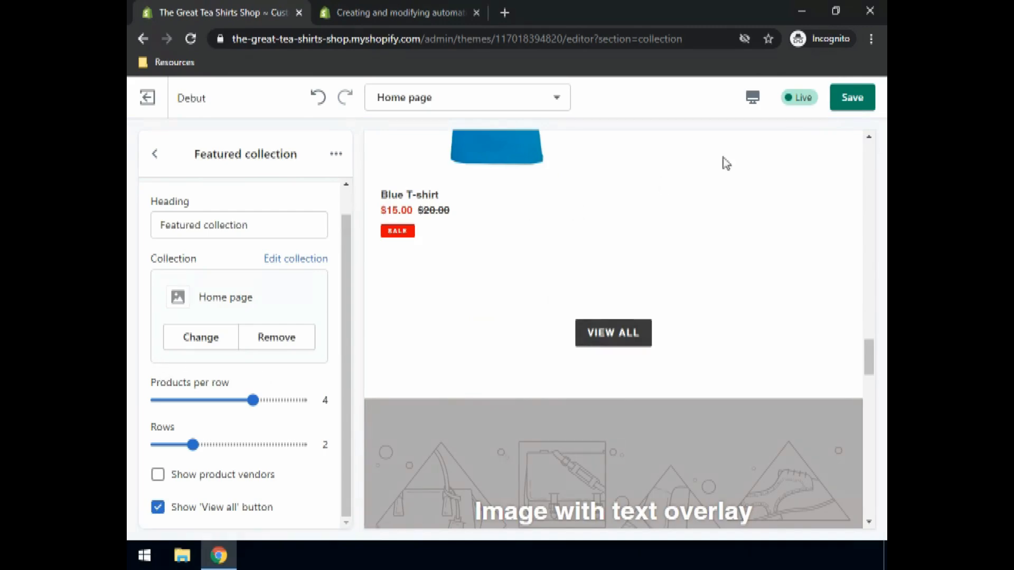
click(859, 96)
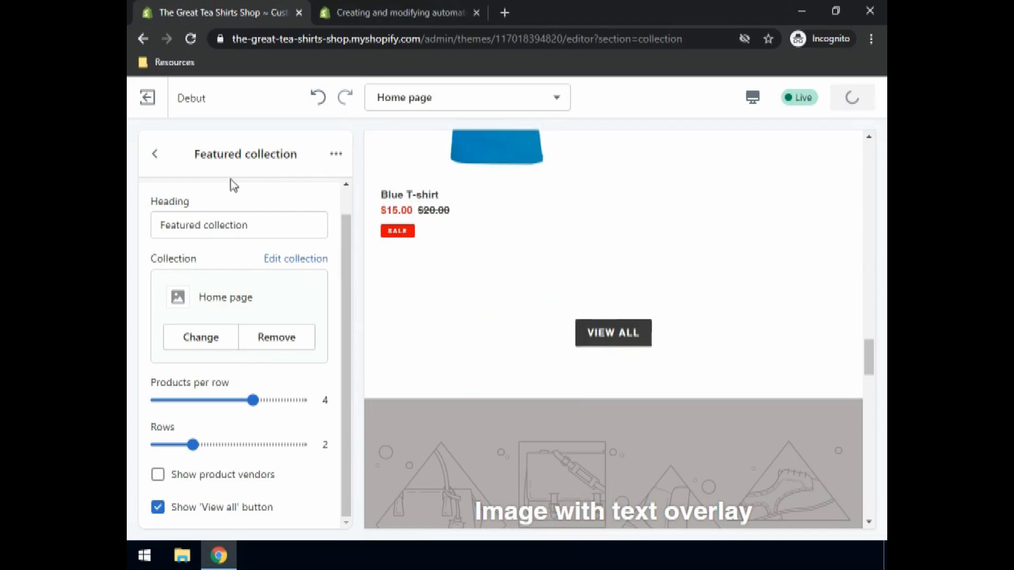
click(154, 154)
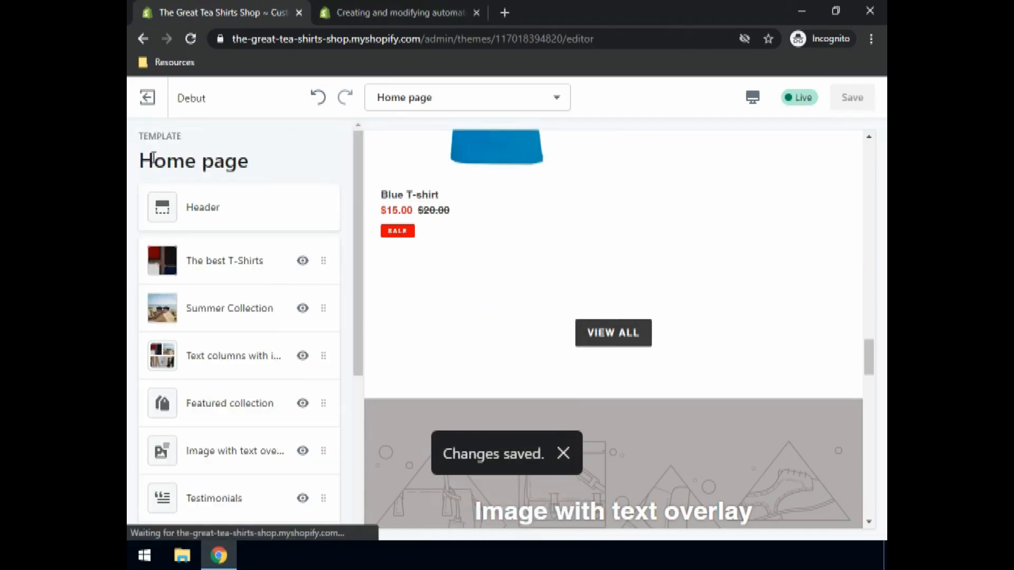
- Set the Image with text overlay section's image to the beach sunglasses picture from the library
scroll(217, 362, down, 2)
scroll(216, 360, down, 2)
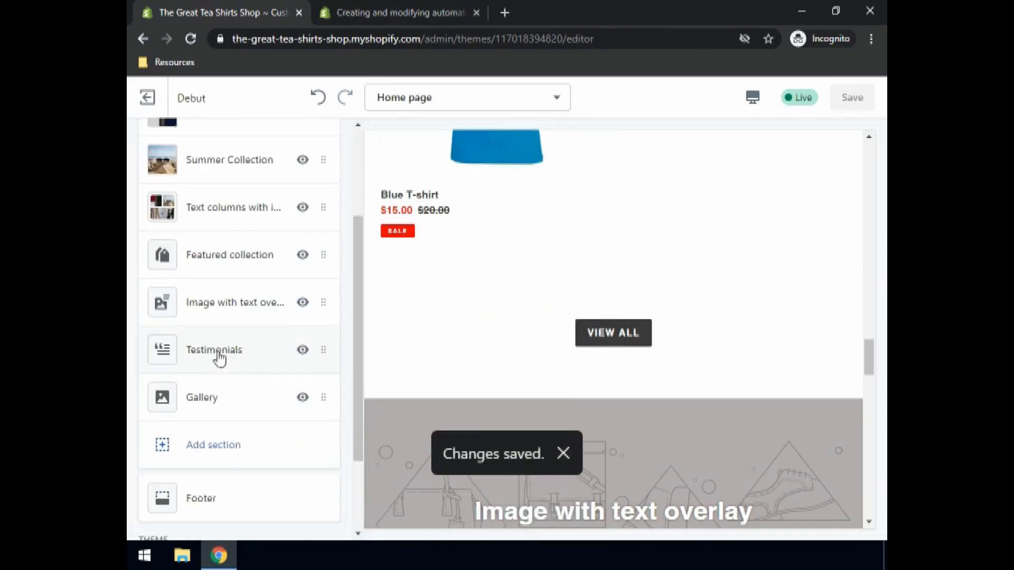
click(216, 313)
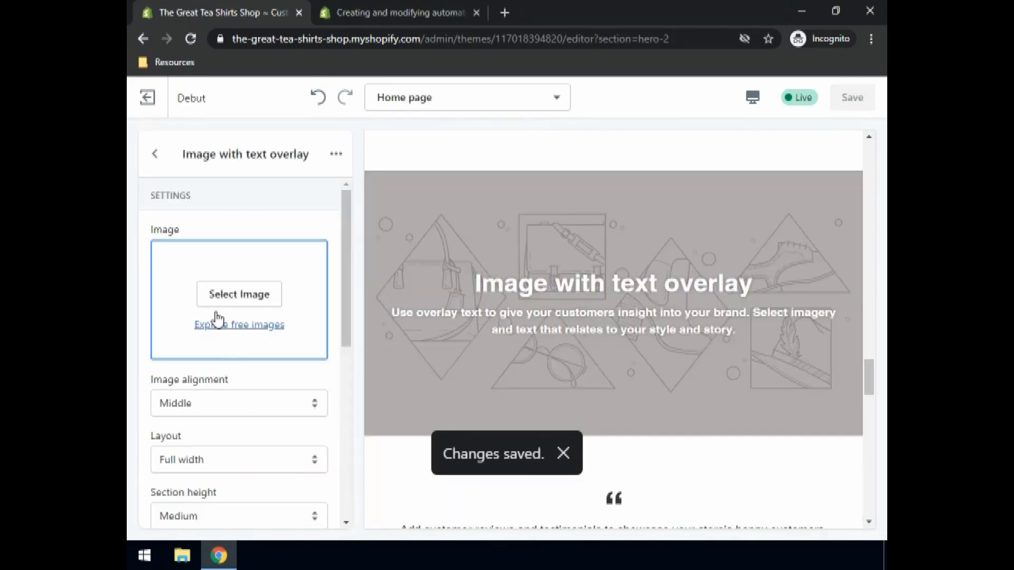
click(229, 297)
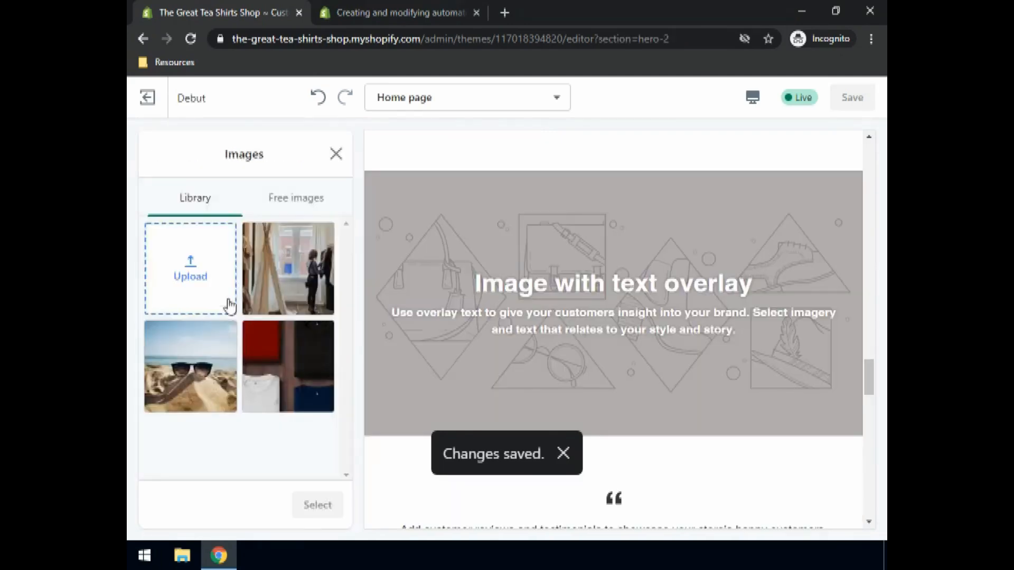
click(206, 363)
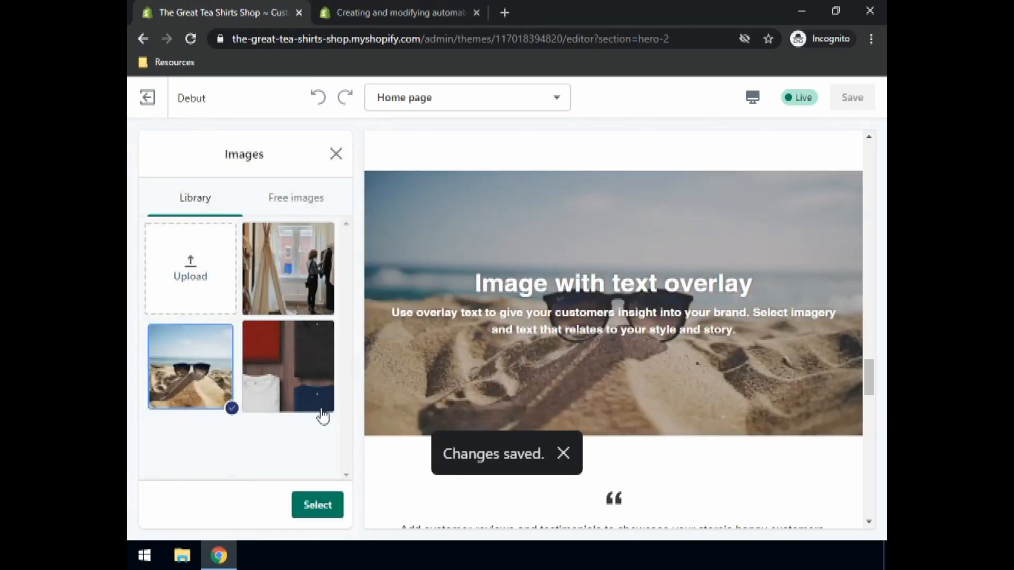
click(319, 512)
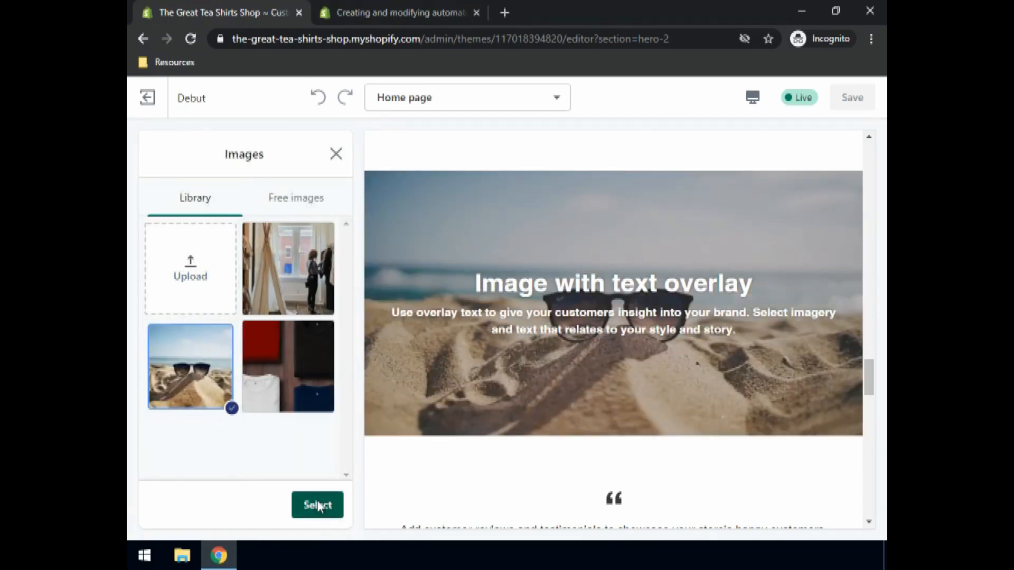
- Set the overlay heading to Enjoy Summer and its text to With our greatest collection
scroll(210, 490, down, 3)
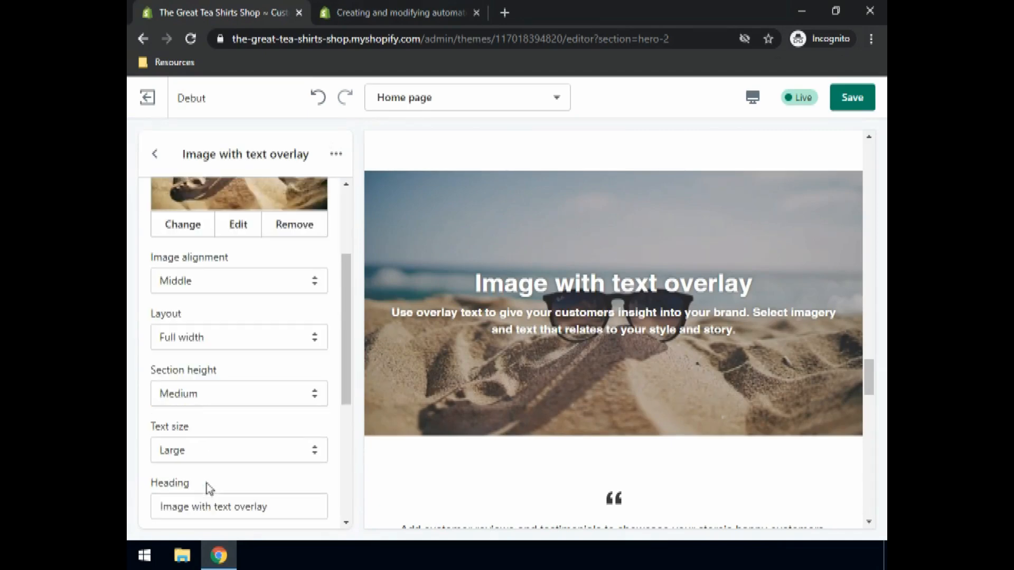
scroll(233, 449, down, 3)
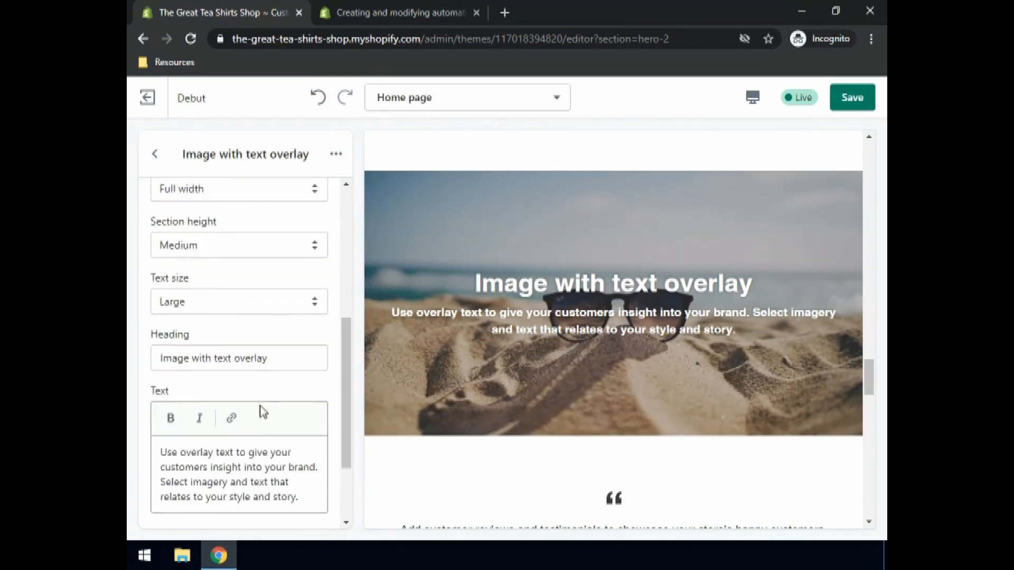
click(272, 355)
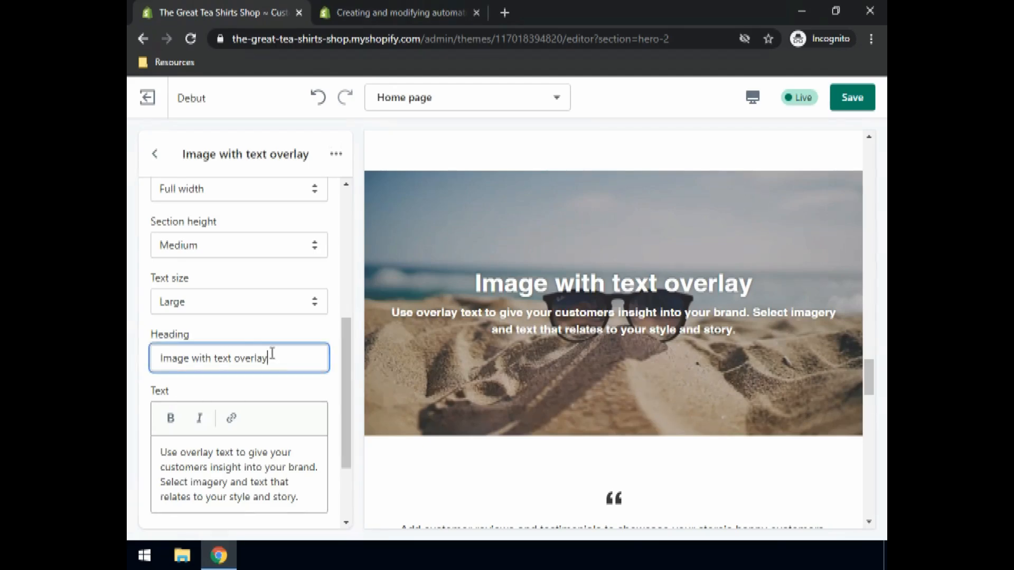
key(ctrl+a)
text(Enjoy Summ)
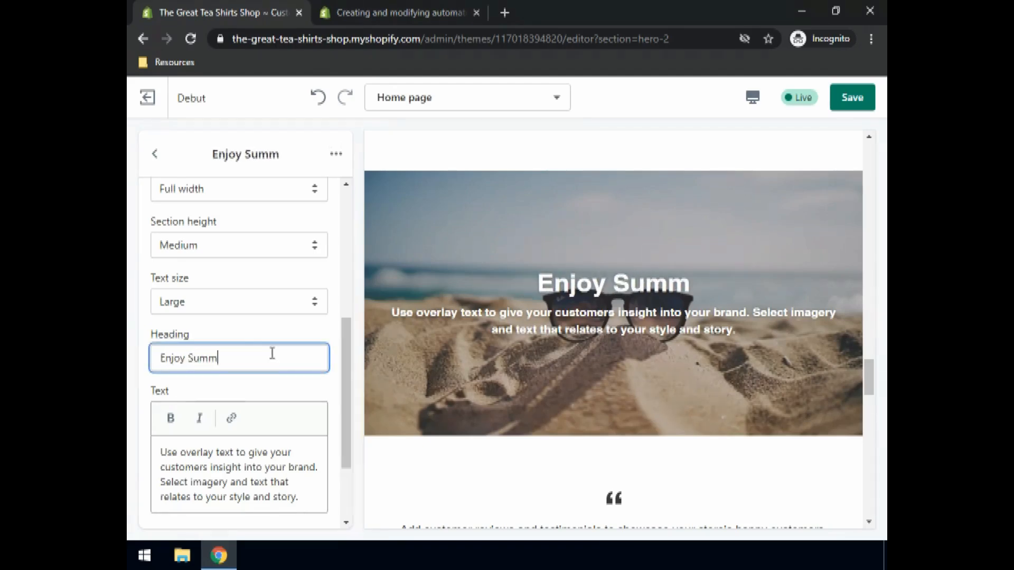
text(er)
click(254, 453)
key(ctrl+a)
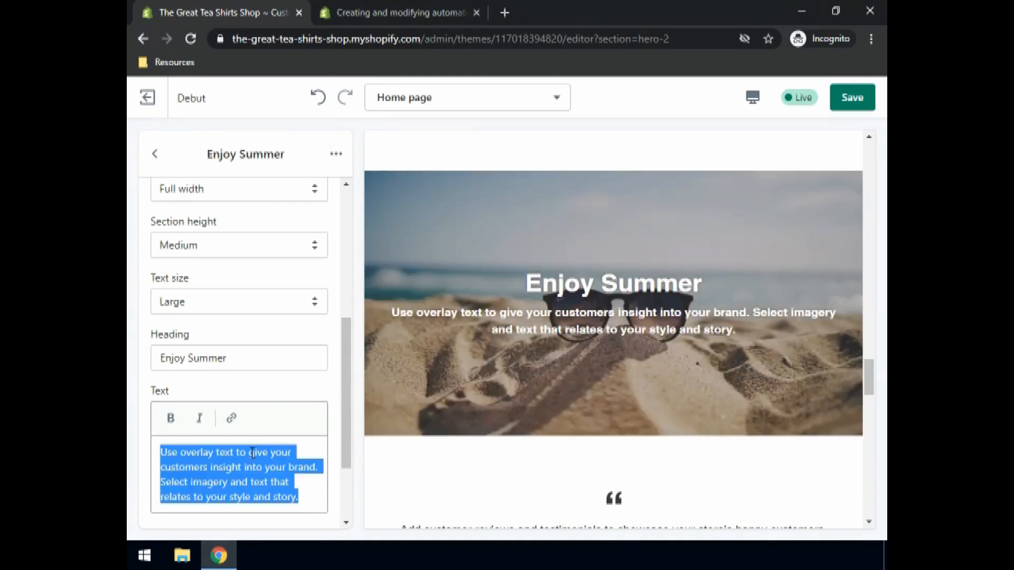
text(With our grea)
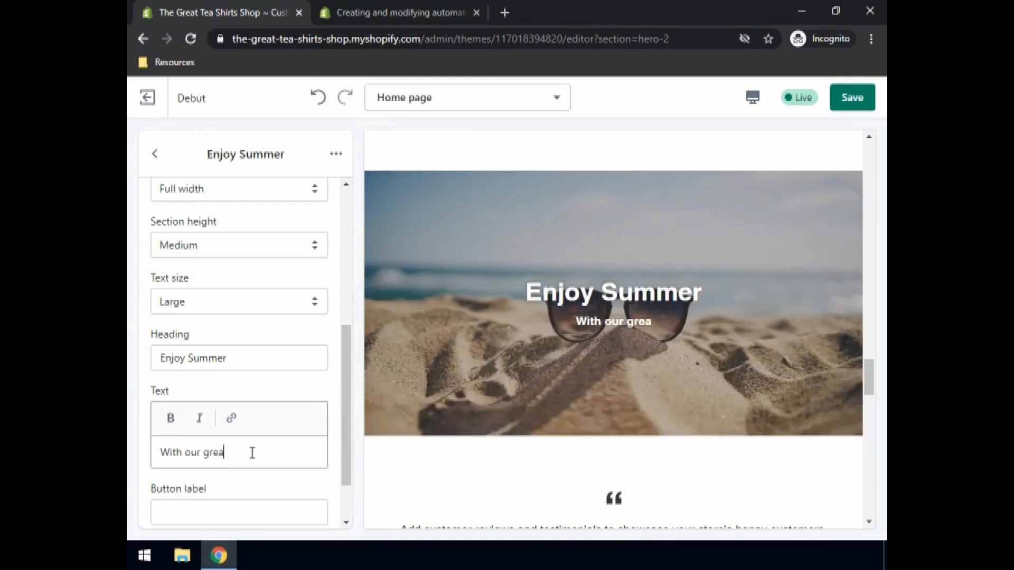
text(test collection.)
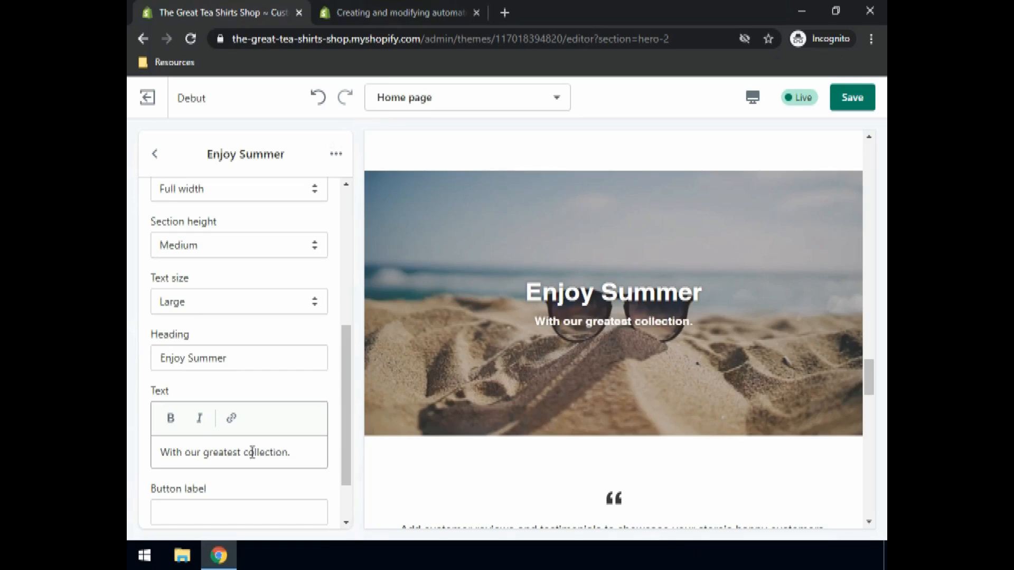
- Save the changes and open the first image block of the Gallery section
click(854, 99)
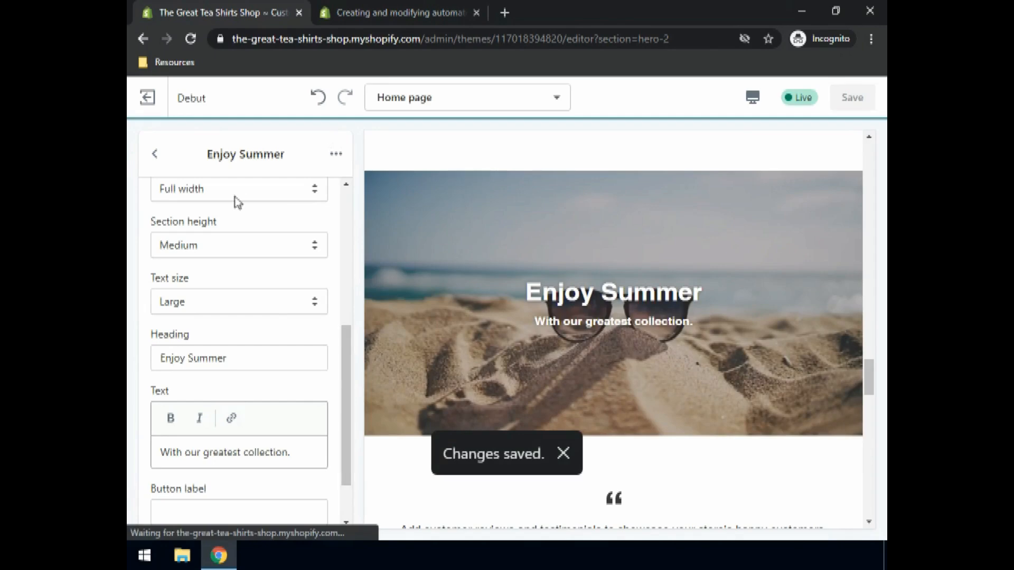
click(157, 156)
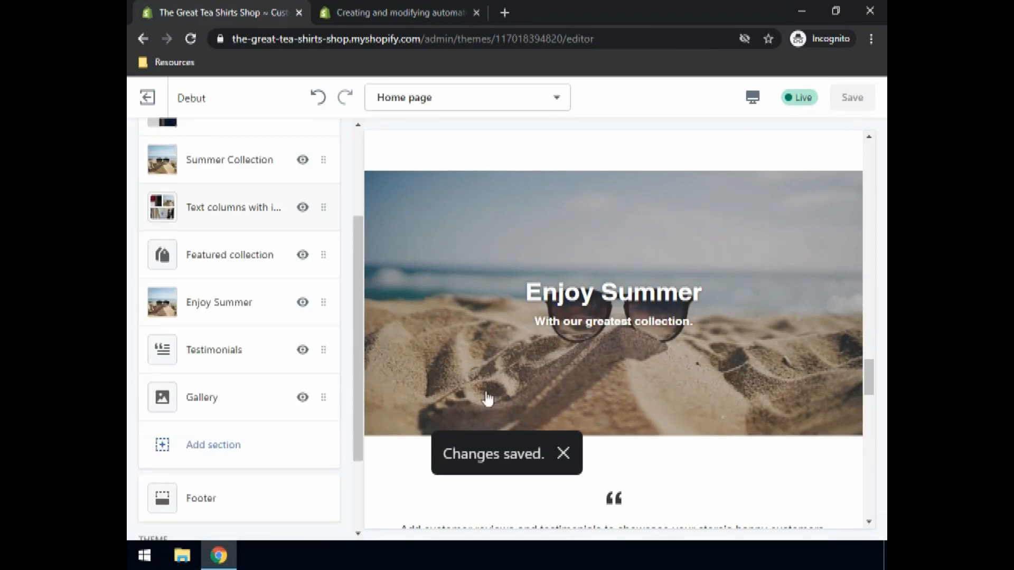
click(170, 408)
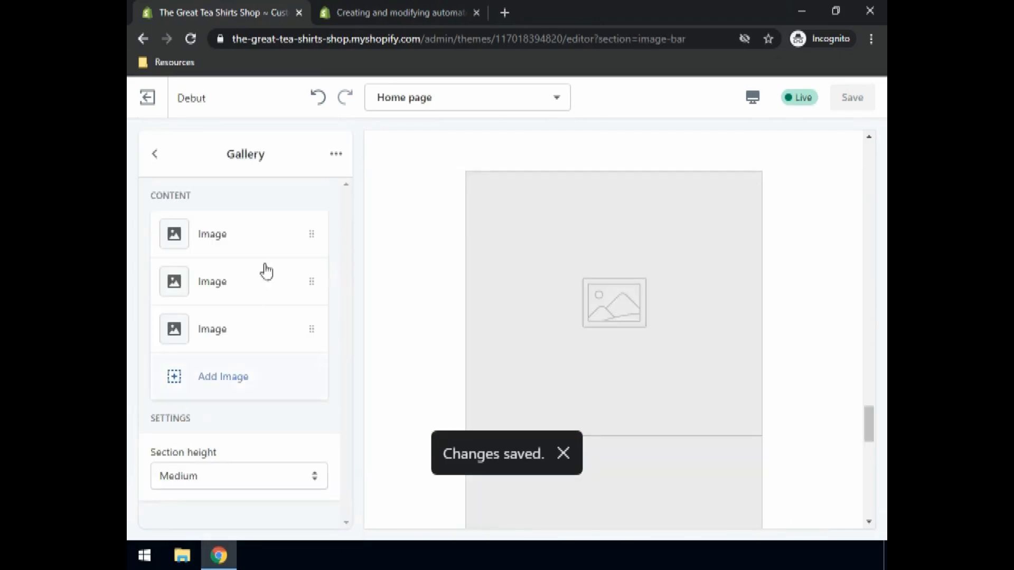
scroll(607, 248, down, 1)
scroll(579, 259, down, 3)
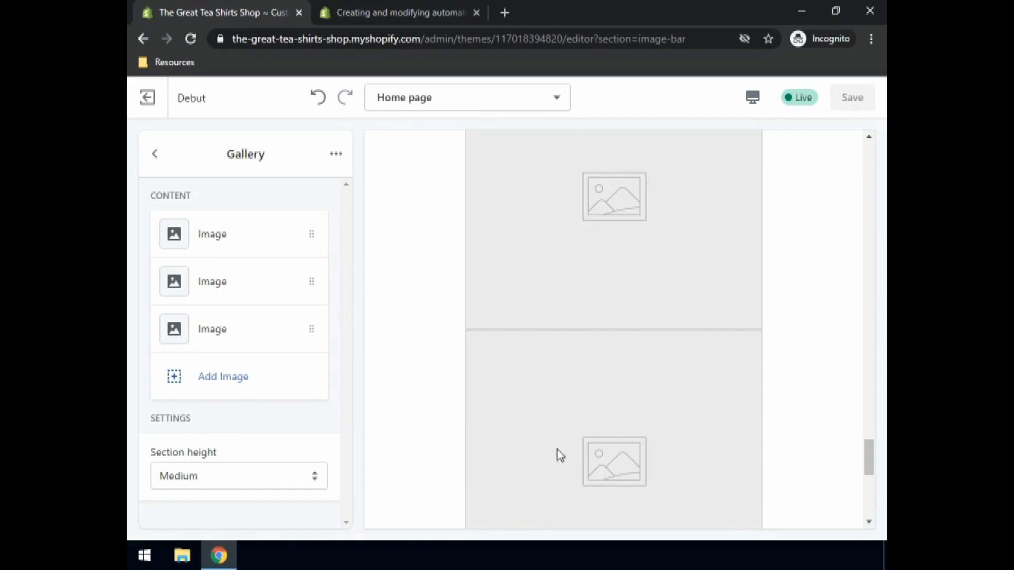
click(205, 237)
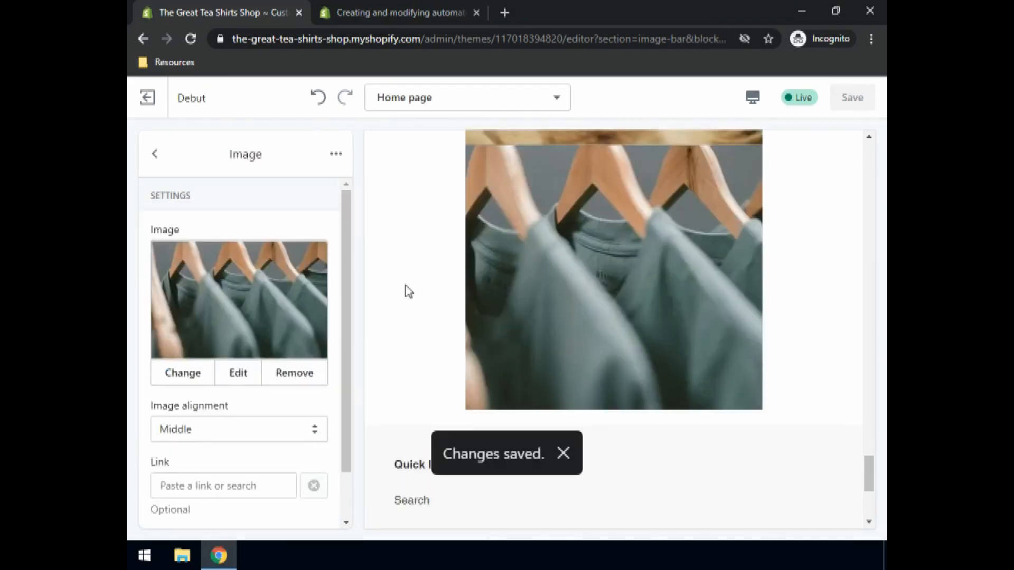
- Link the first Gallery image to the All Products collection
scroll(603, 264, up, 1)
scroll(634, 235, up, 4)
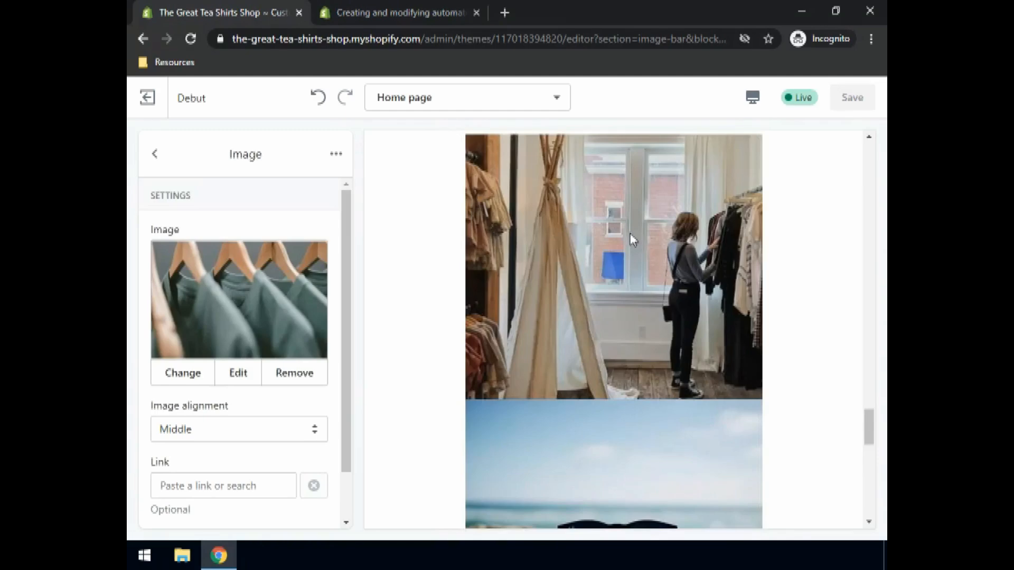
scroll(630, 235, down, 10)
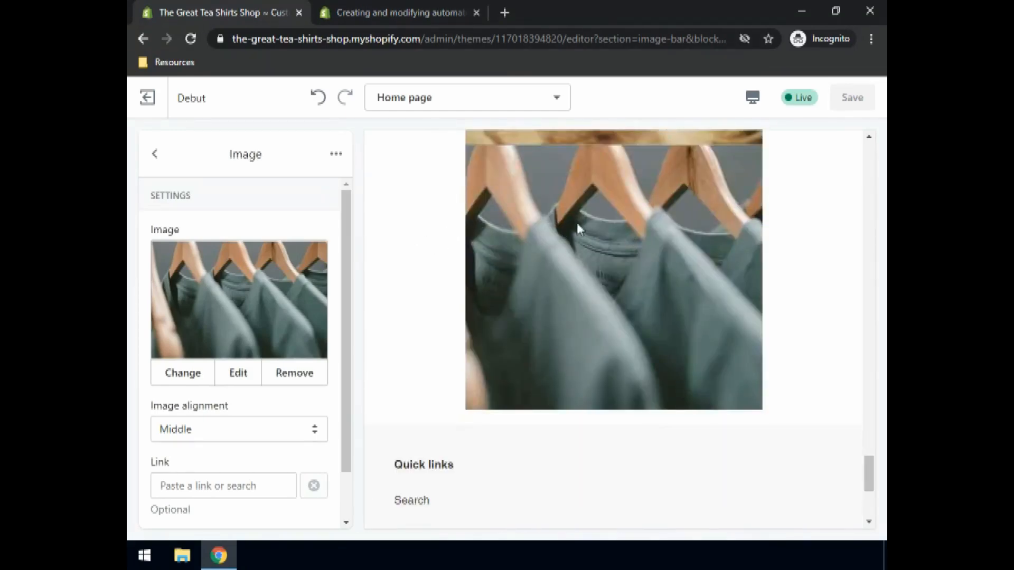
scroll(178, 410, down, 1)
click(170, 428)
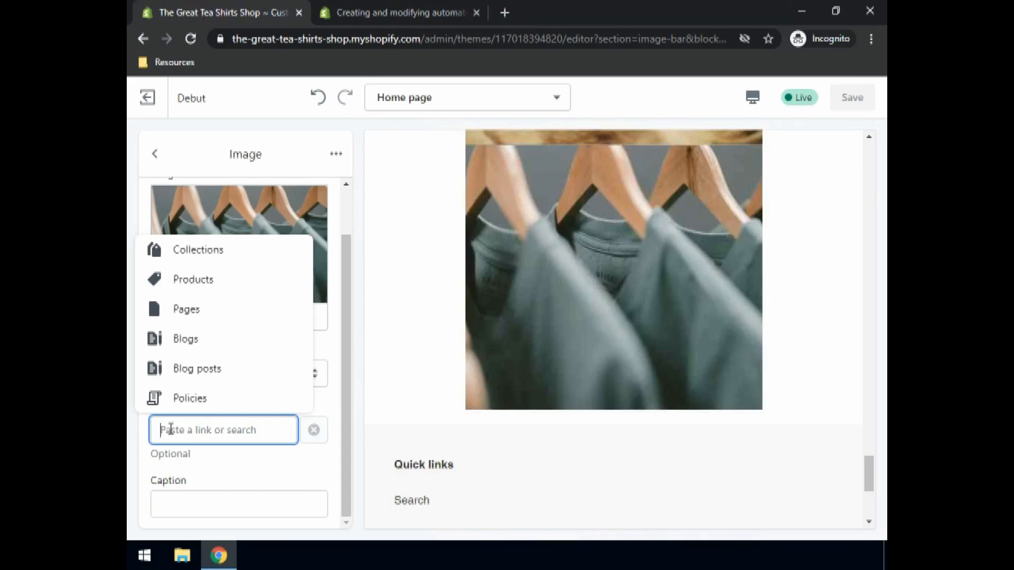
click(220, 282)
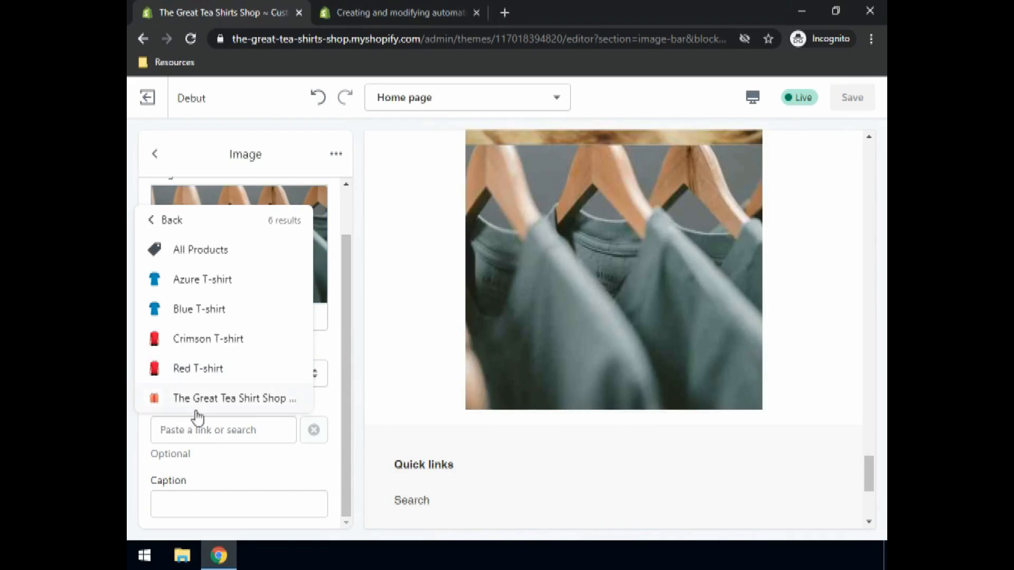
click(210, 252)
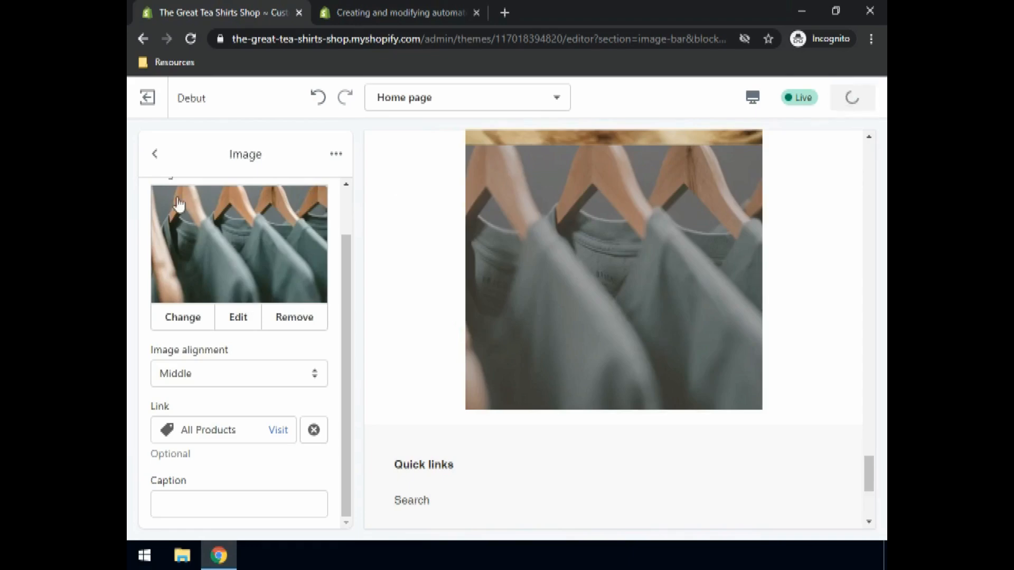
- Link the second Gallery image to the Summer collection and save the changes
click(154, 155)
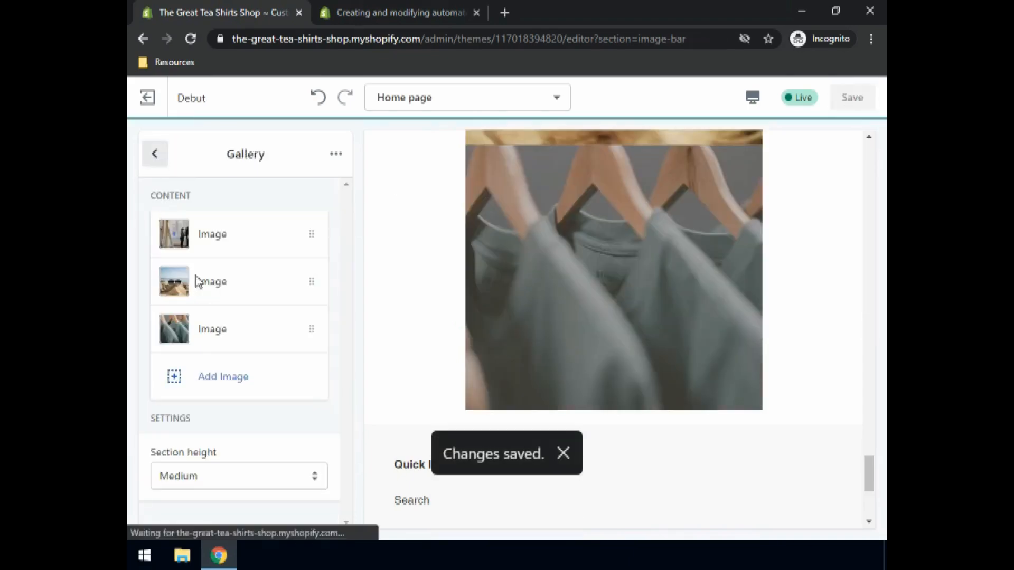
scroll(631, 295, up, 3)
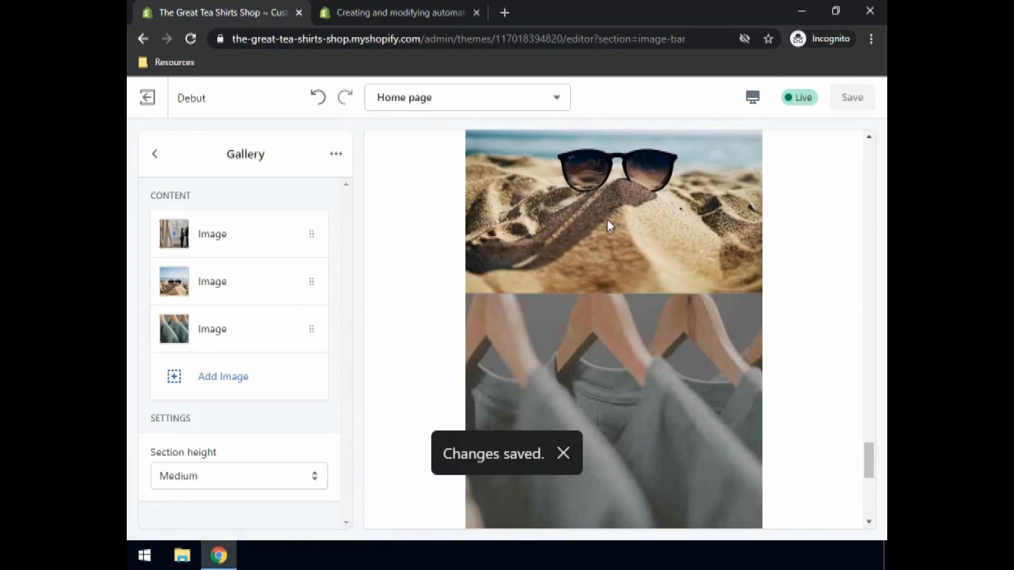
click(183, 294)
scroll(272, 331, down, 1)
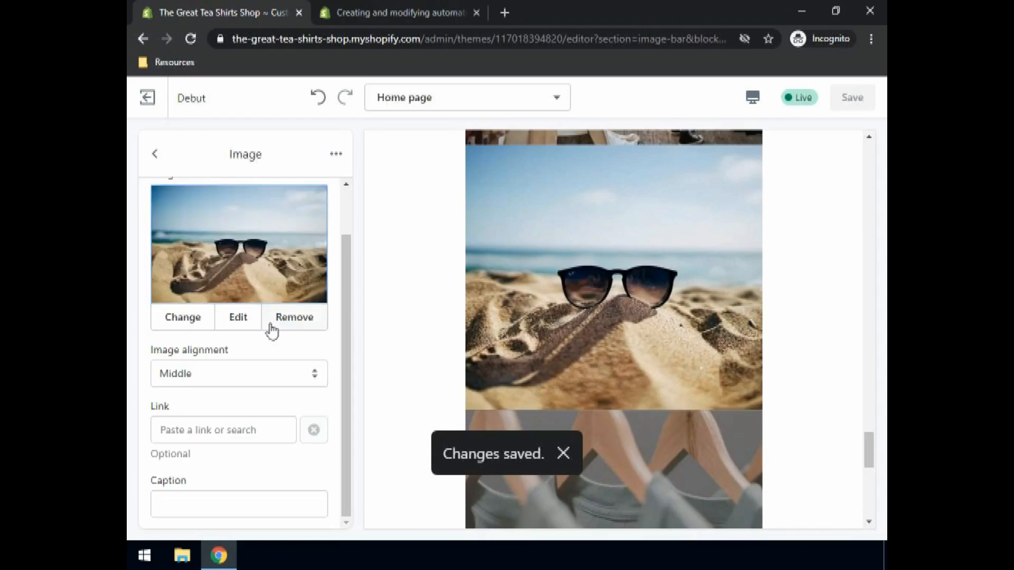
click(193, 433)
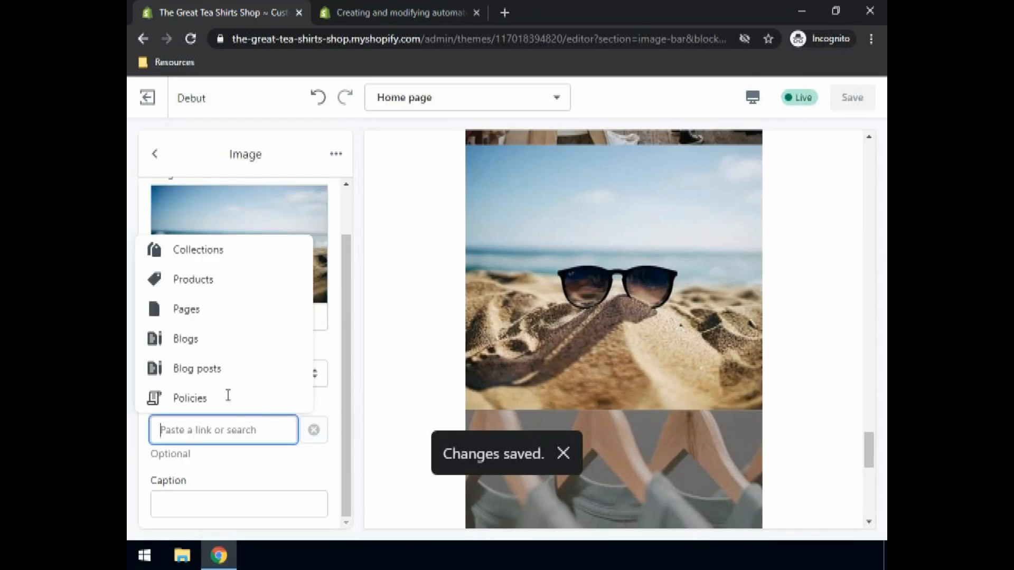
click(227, 250)
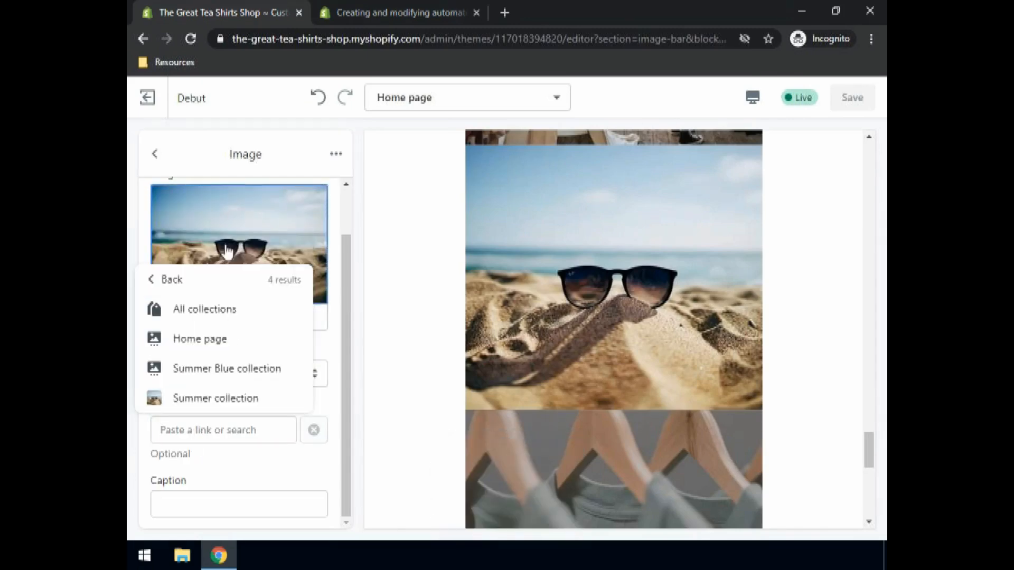
click(206, 407)
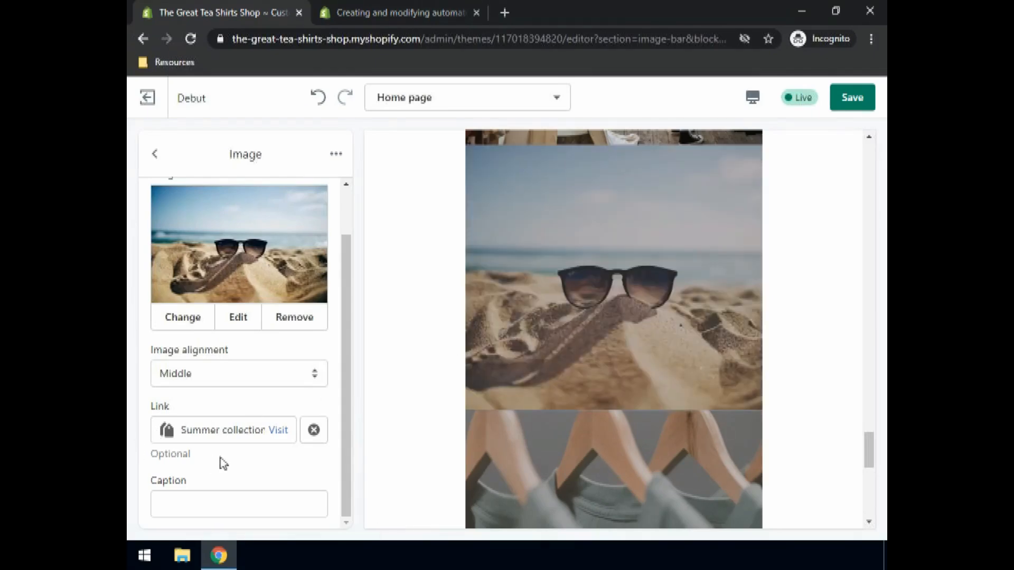
click(852, 98)
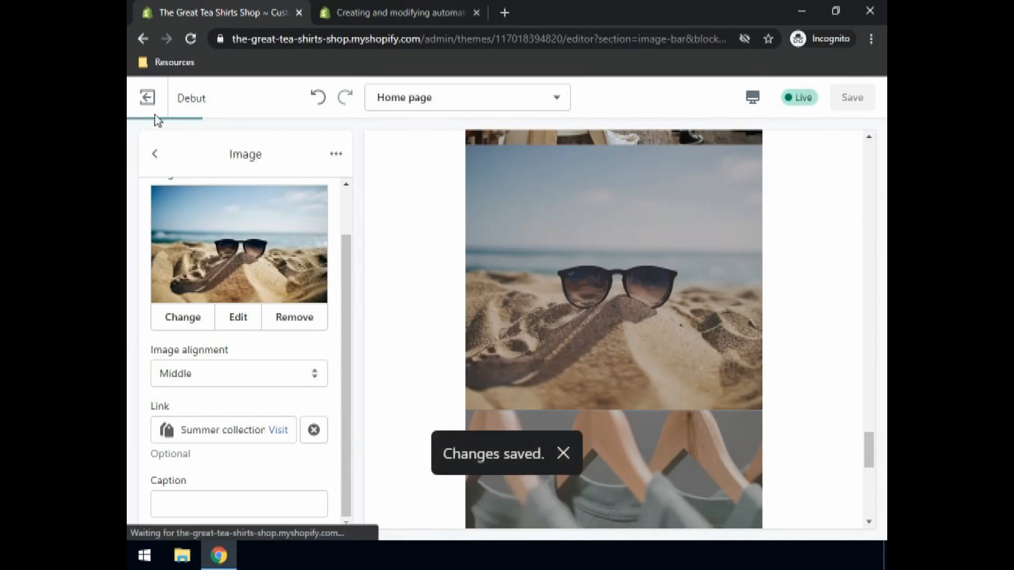
- Exit the theme editor and view the storefront home page from top to bottom
click(146, 100)
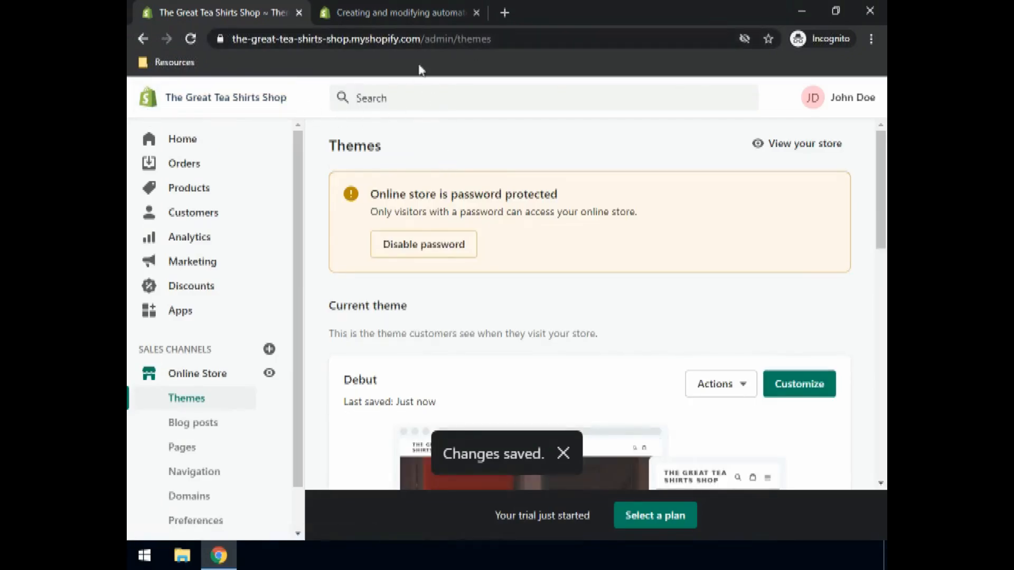
click(799, 146)
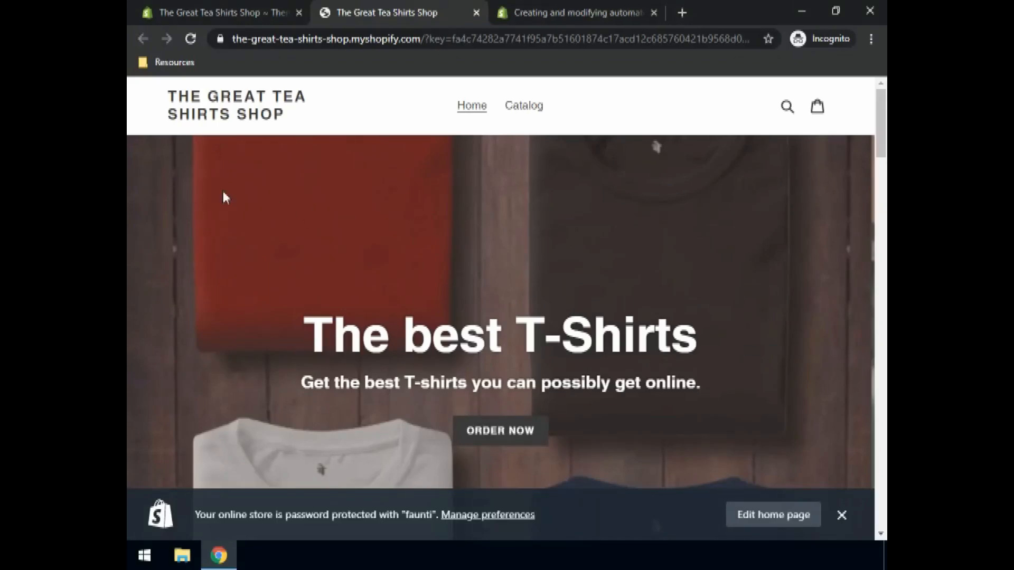
scroll(465, 214, down, 10)
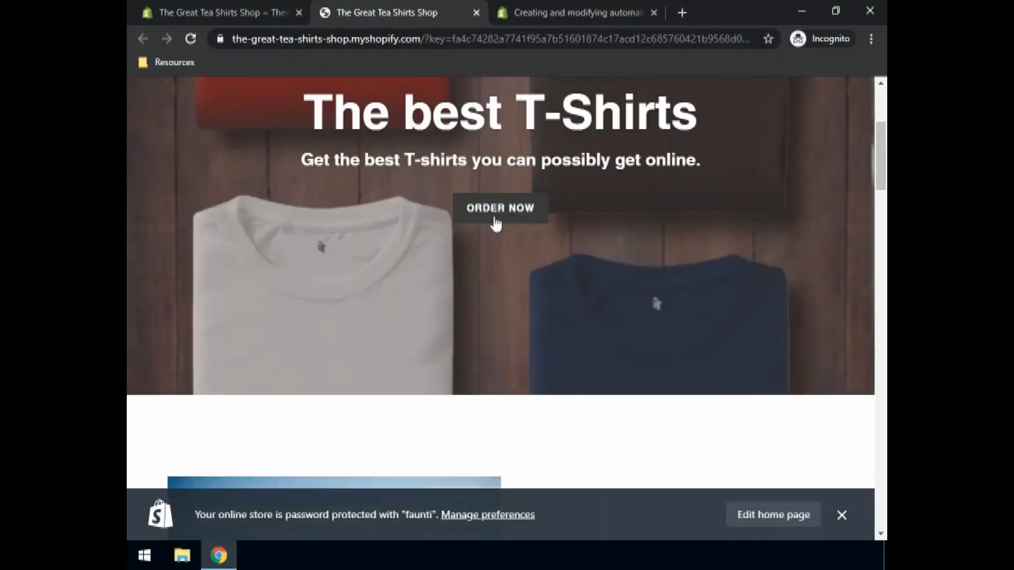
scroll(508, 227, down, 5)
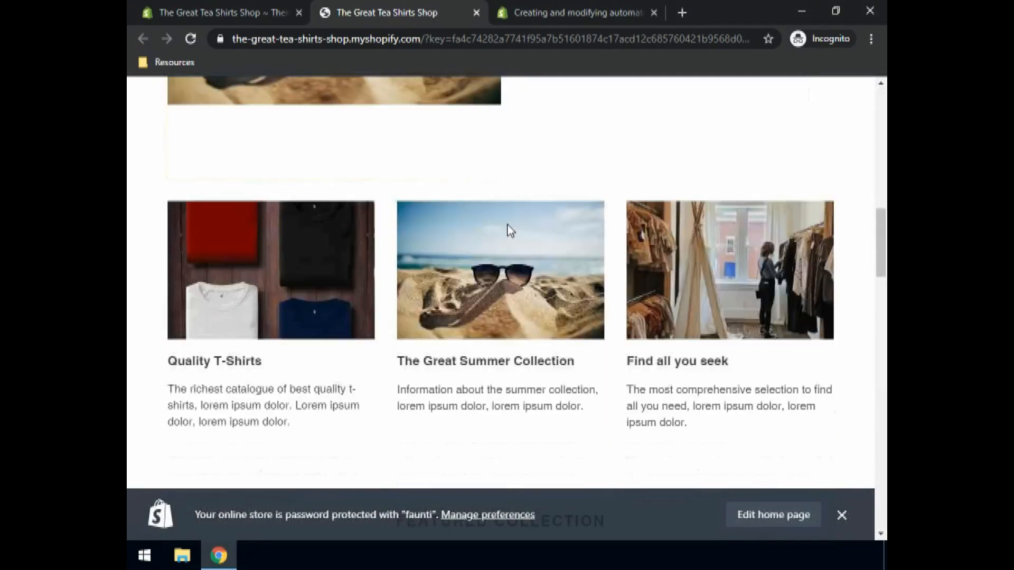
scroll(512, 233, down, 10)
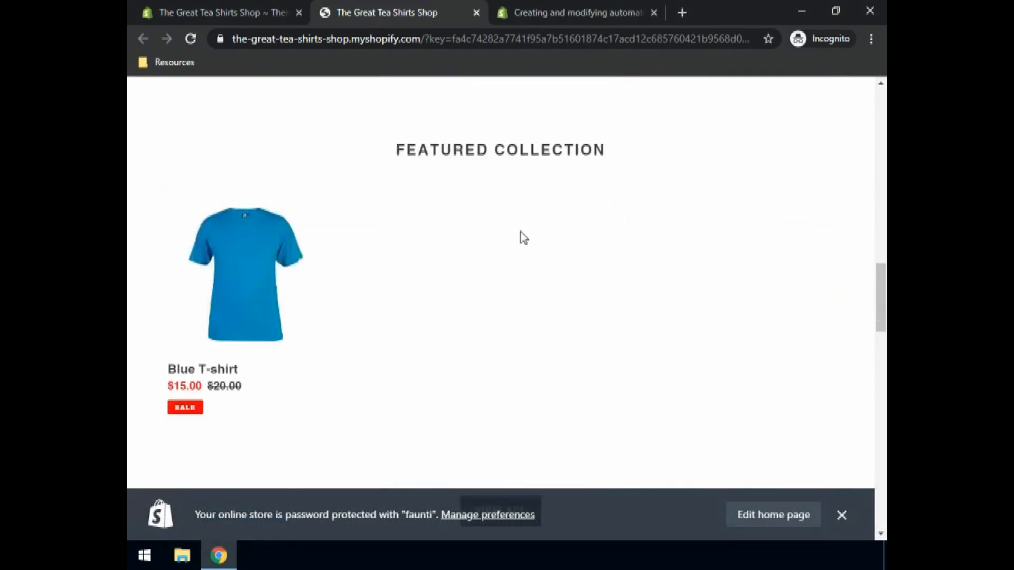
scroll(530, 239, down, 15)
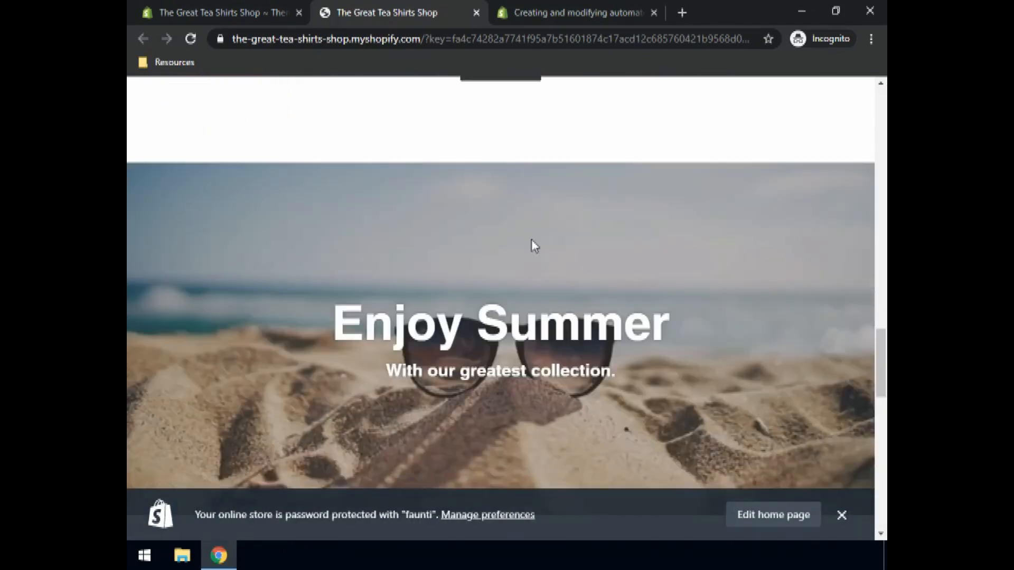
scroll(536, 248, down, 4)
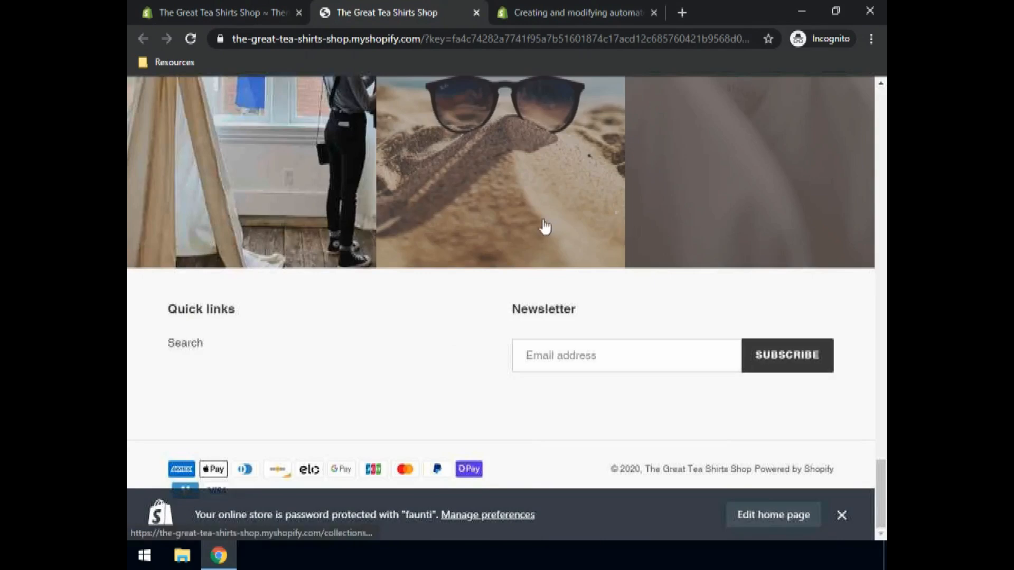
- Follow the sunglasses gallery image's link and browse the Summer collection page
click(545, 223)
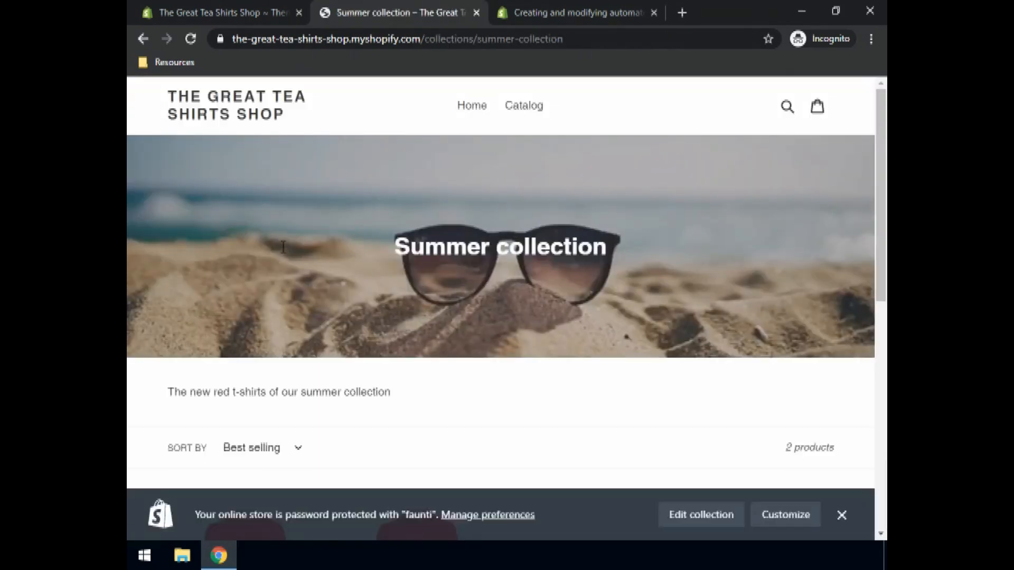
scroll(417, 292, down, 8)
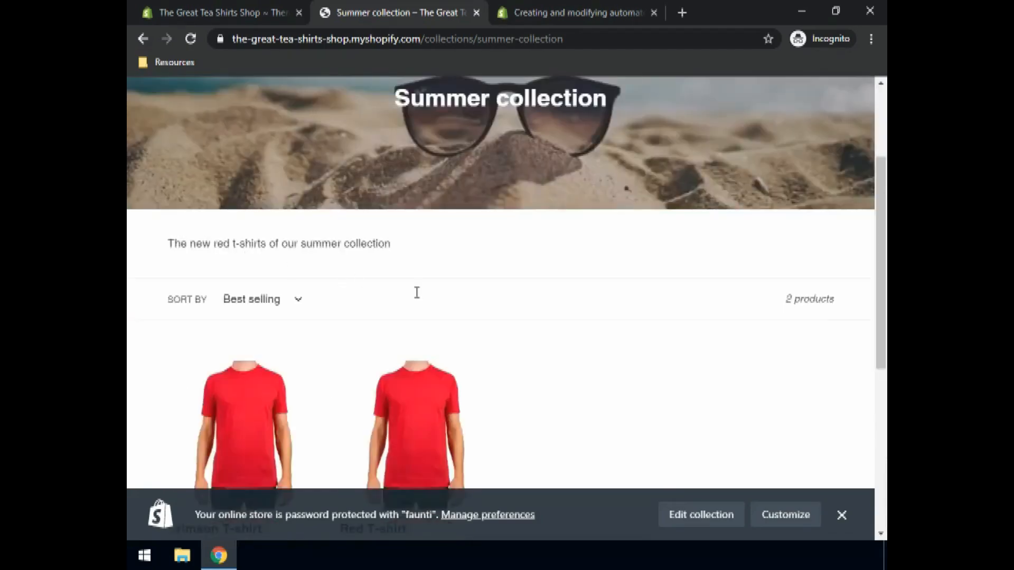
scroll(483, 311, up, 8)
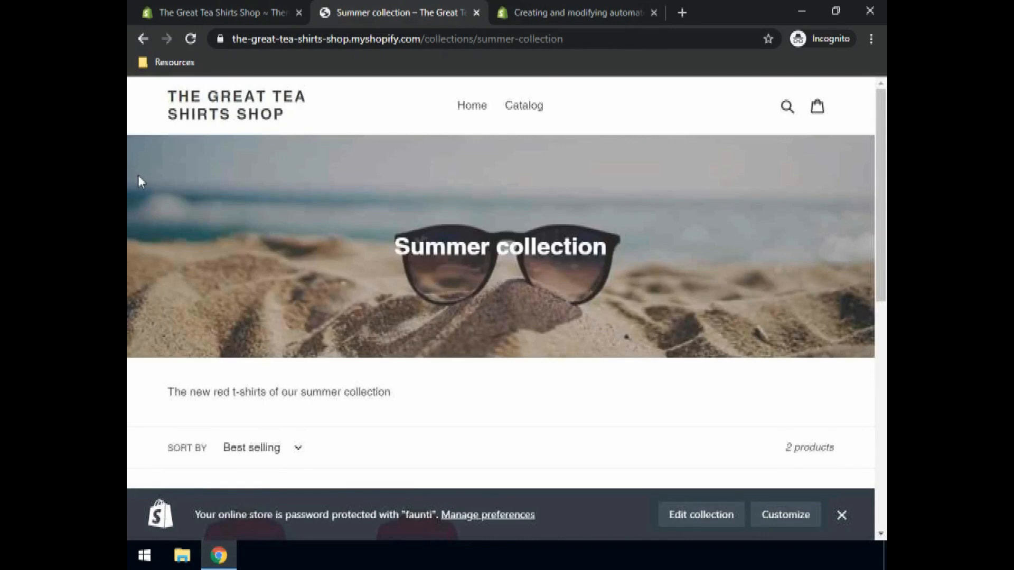
scroll(403, 265, down, 5)
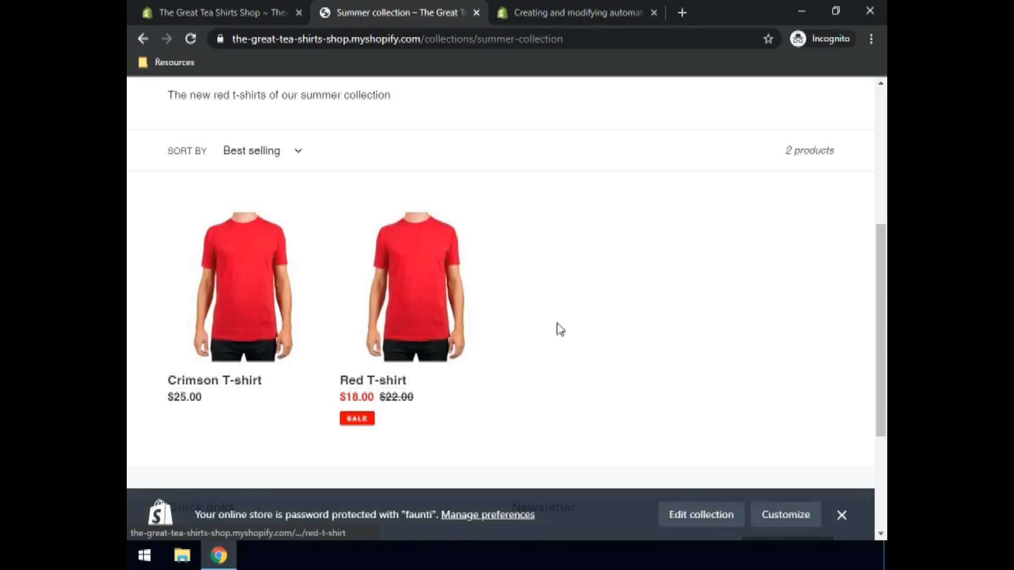
scroll(551, 315, up, 5)
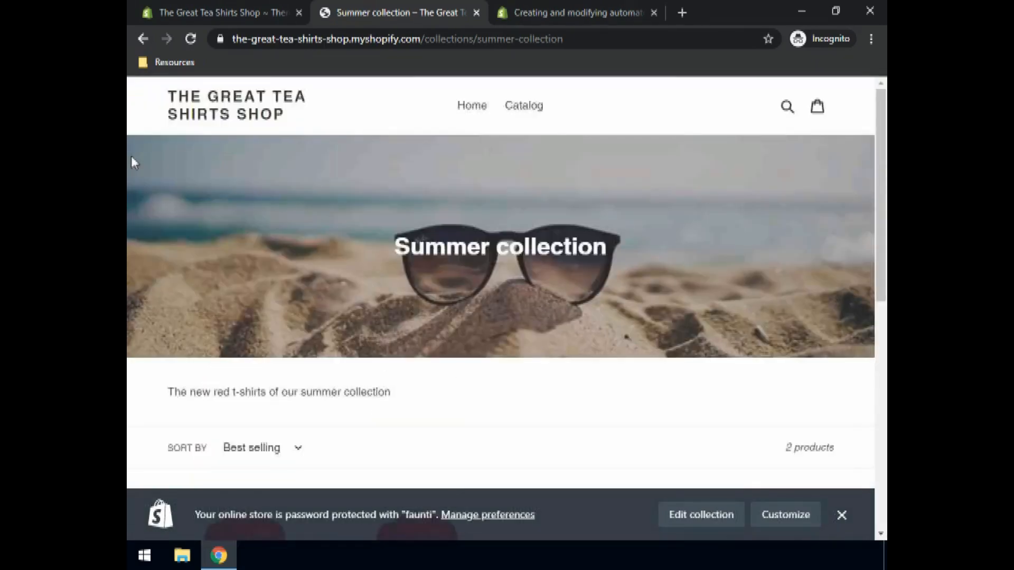
- Return to the admin and review the store's product collections list
click(222, 19)
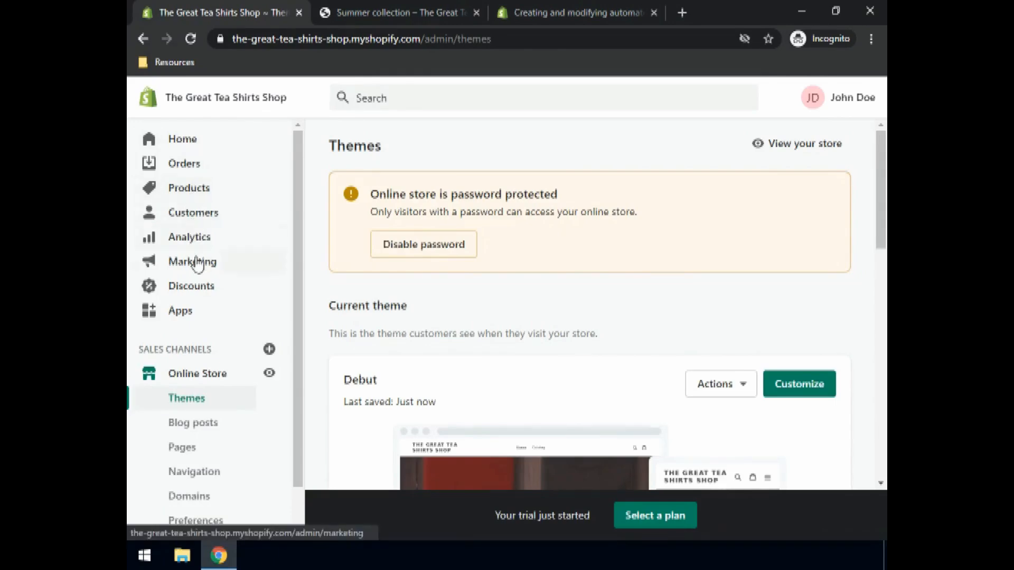
click(185, 195)
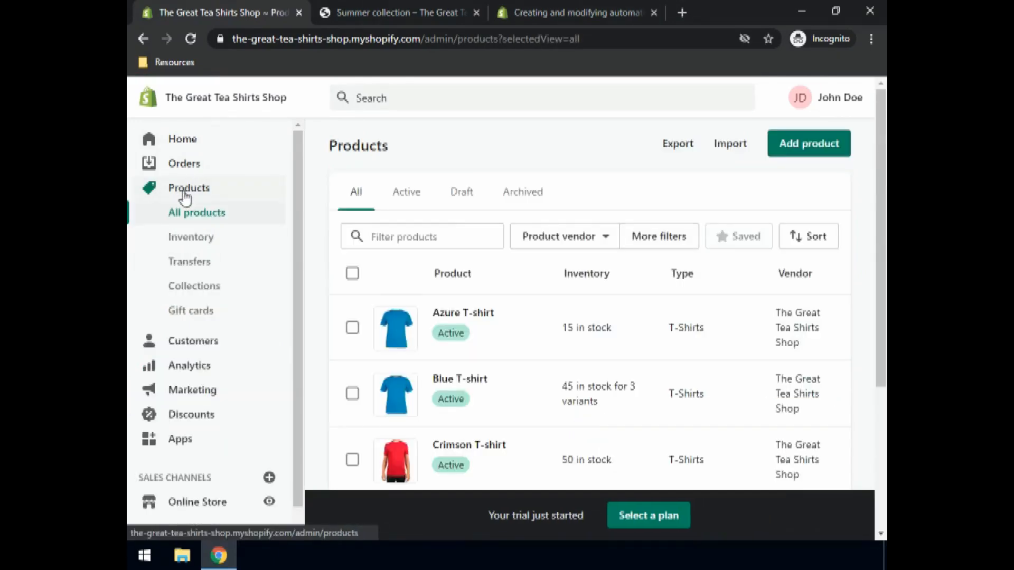
click(190, 289)
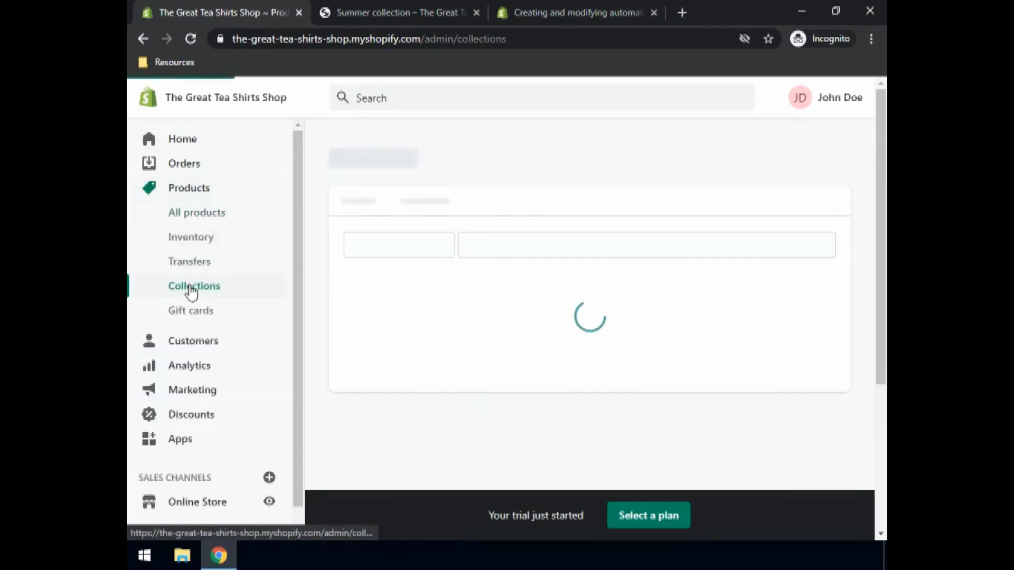
scroll(493, 430, down, 3)
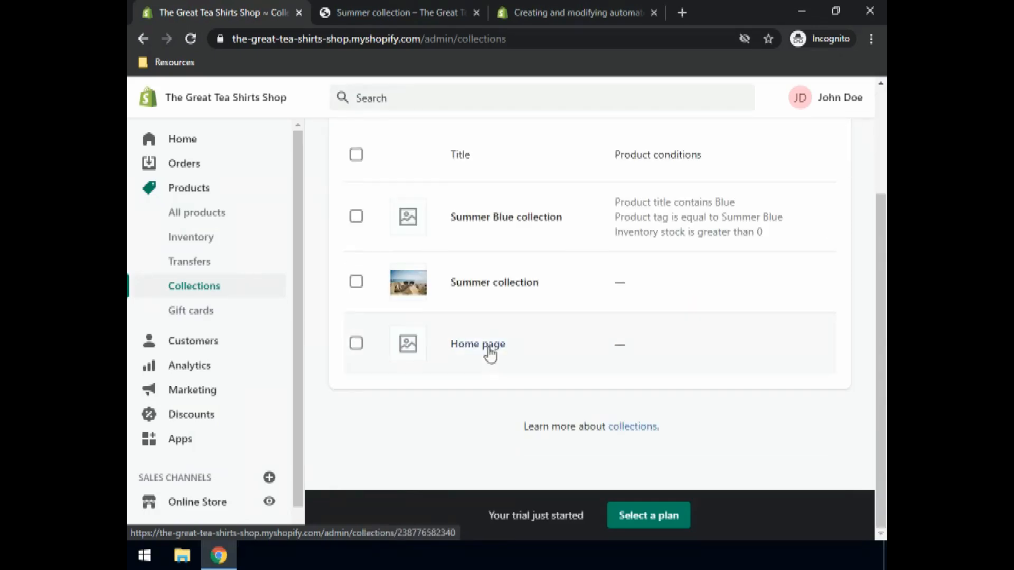
scroll(393, 287, up, 3)
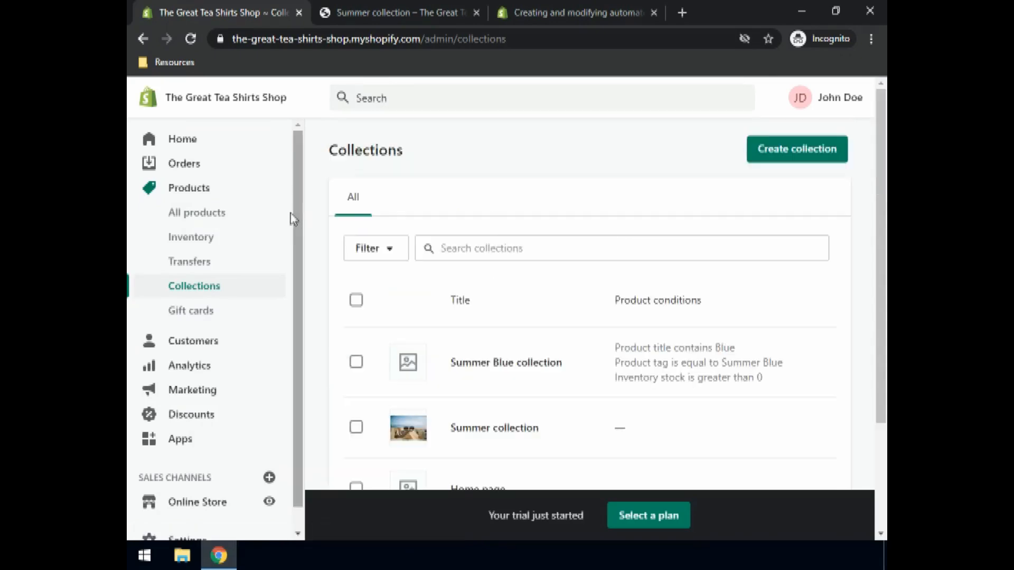
- Select the four T-shirt products in the product list and add them to the Home page collection
click(188, 218)
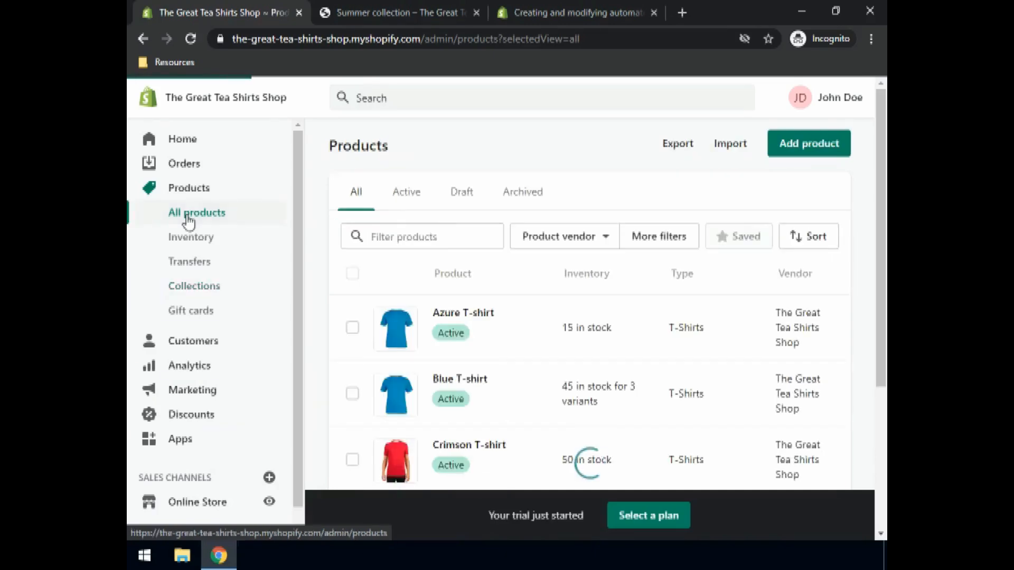
click(352, 329)
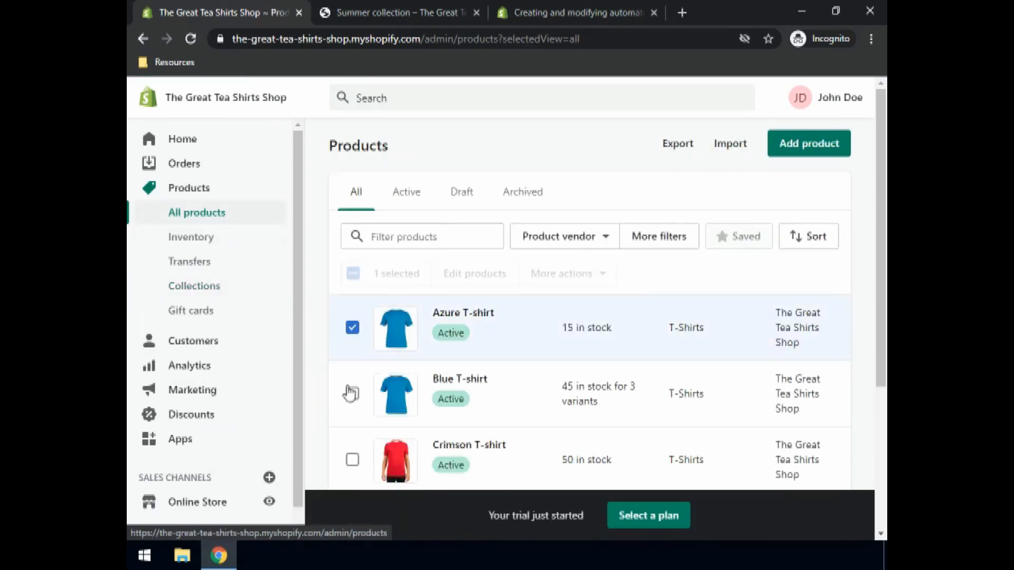
click(352, 394)
scroll(358, 317, down, 3)
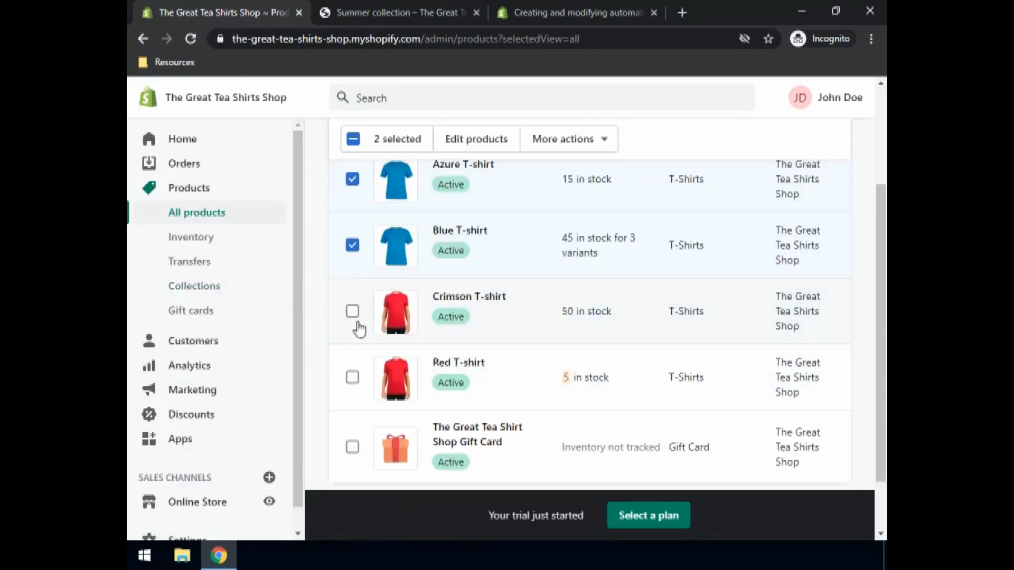
shift+click(353, 379)
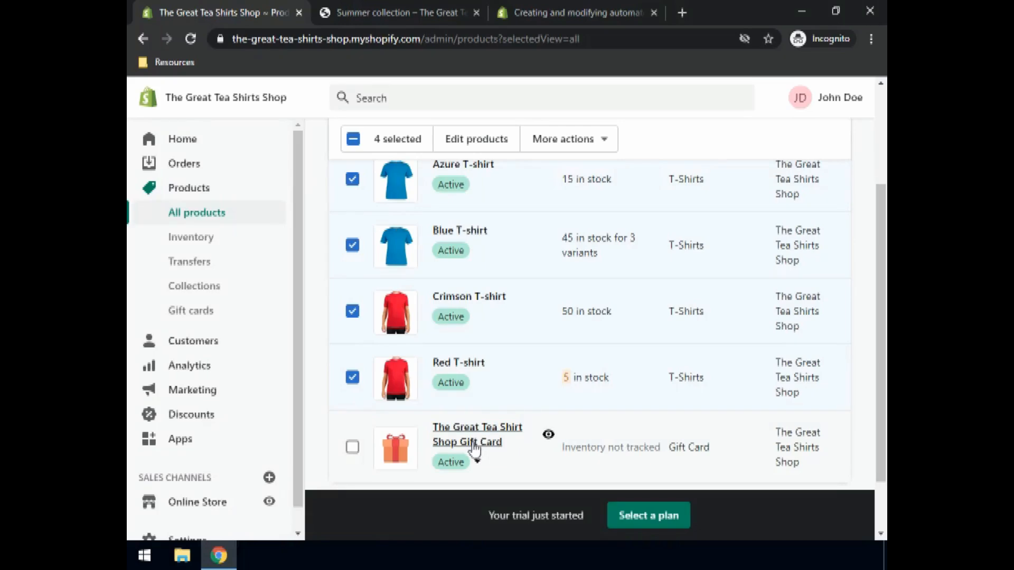
scroll(557, 356, up, 3)
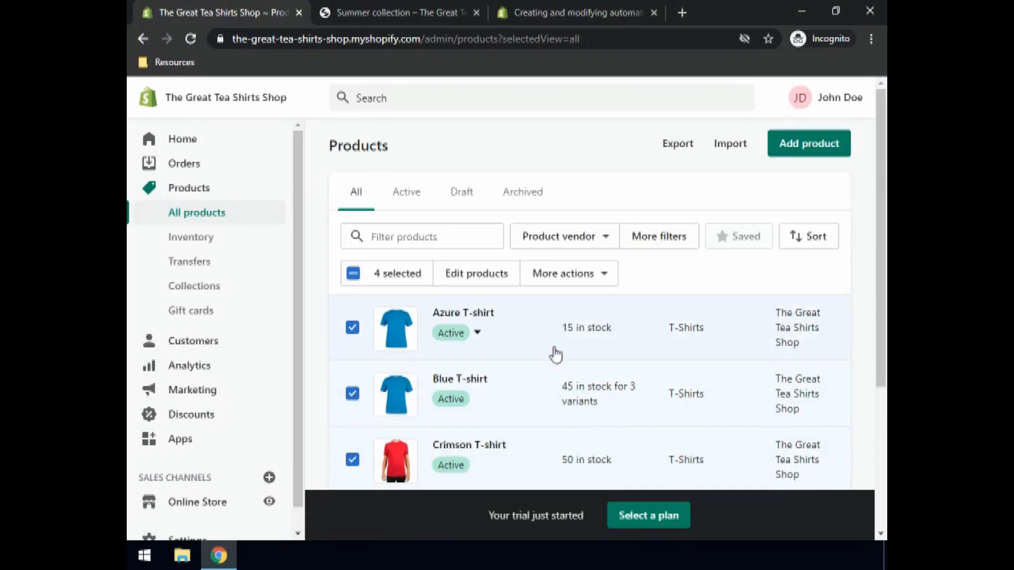
click(561, 275)
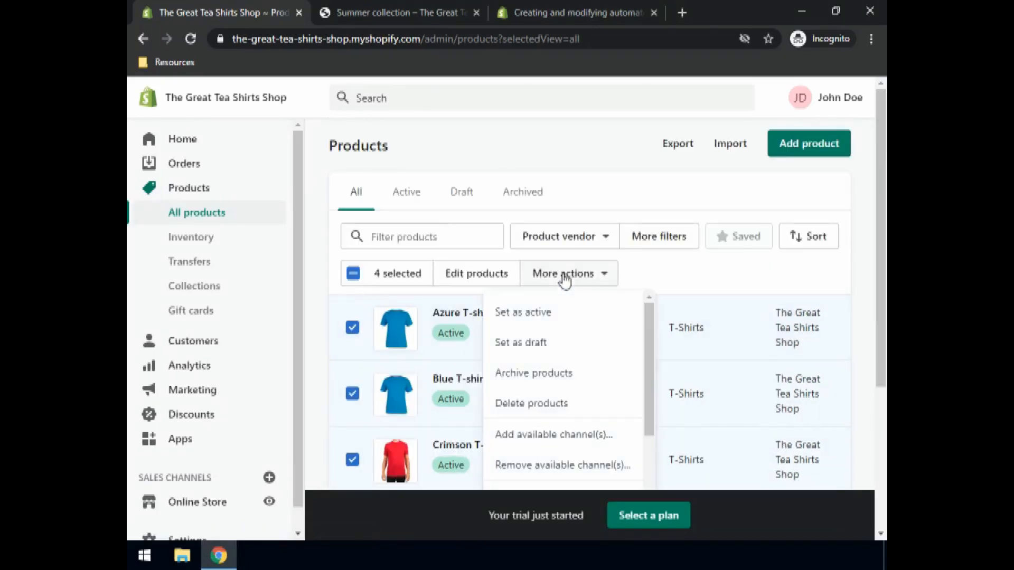
scroll(525, 463, down, 2)
click(523, 460)
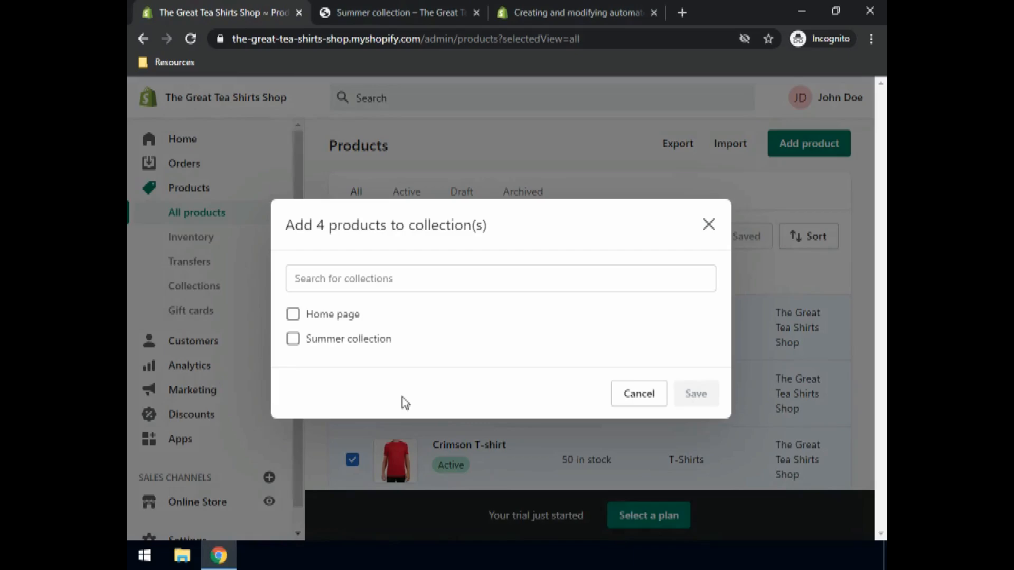
click(294, 315)
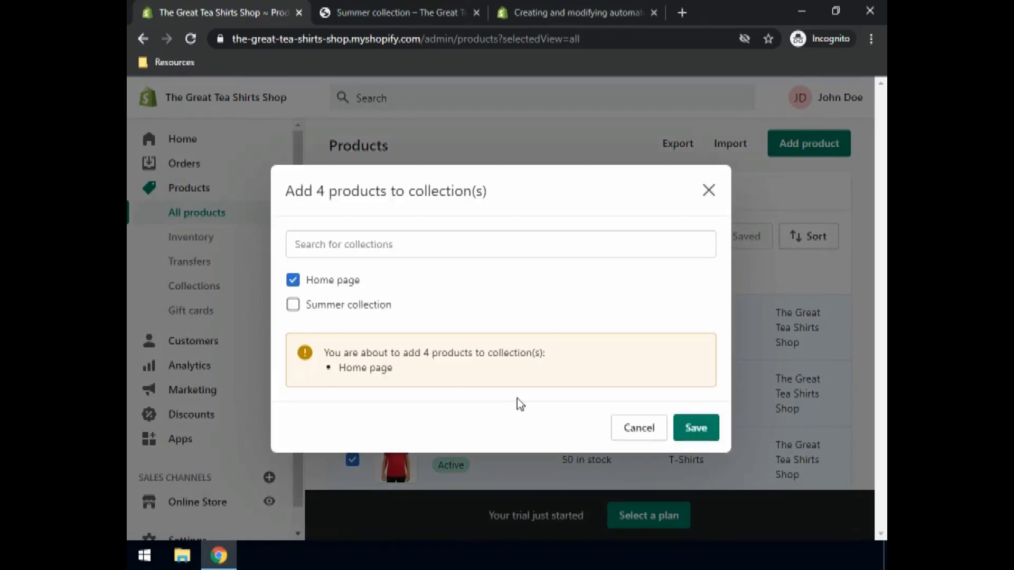
click(698, 436)
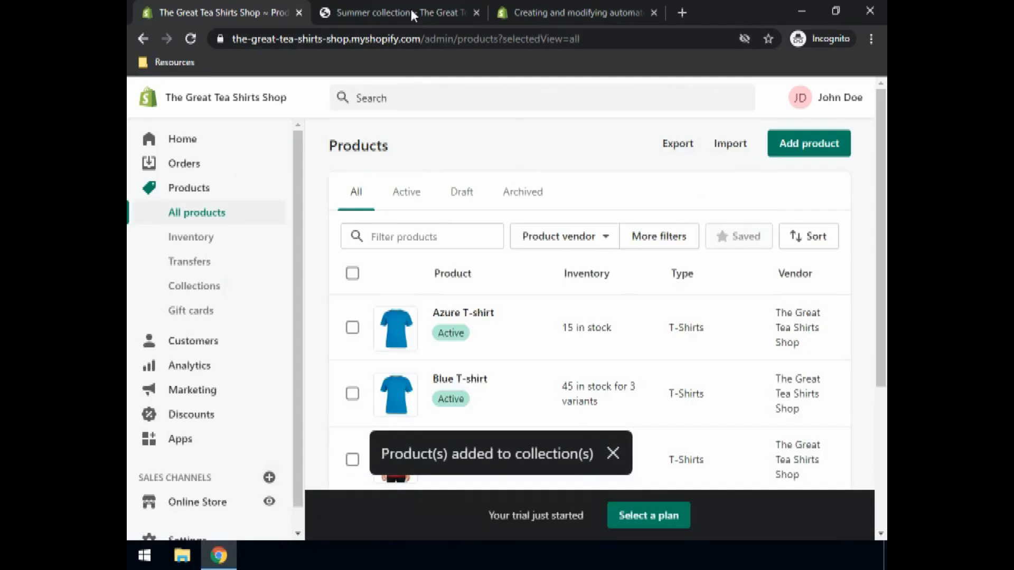
- Switch to the storefront tab, open the home page and scroll down to the featured collection products
click(375, 14)
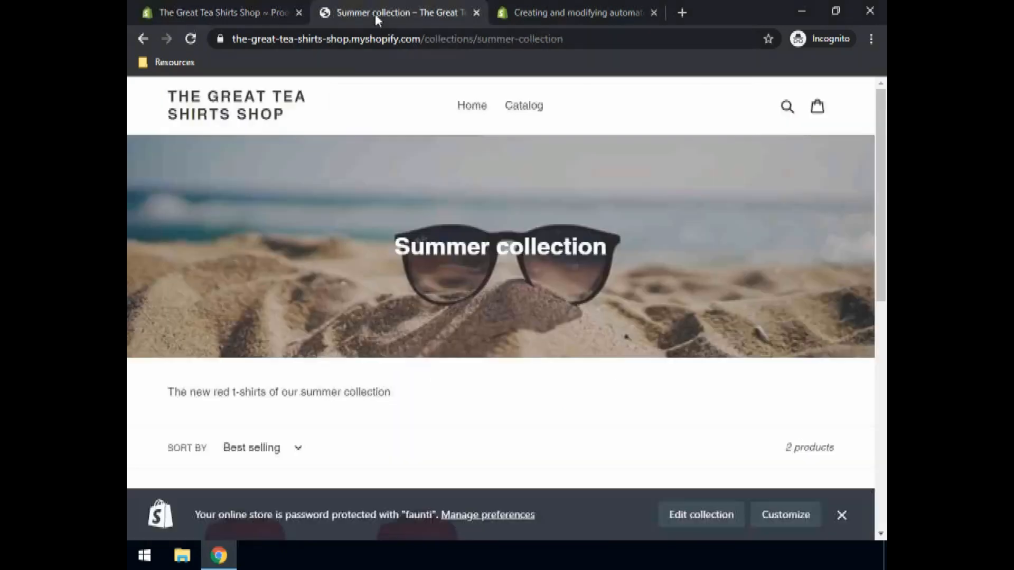
click(472, 112)
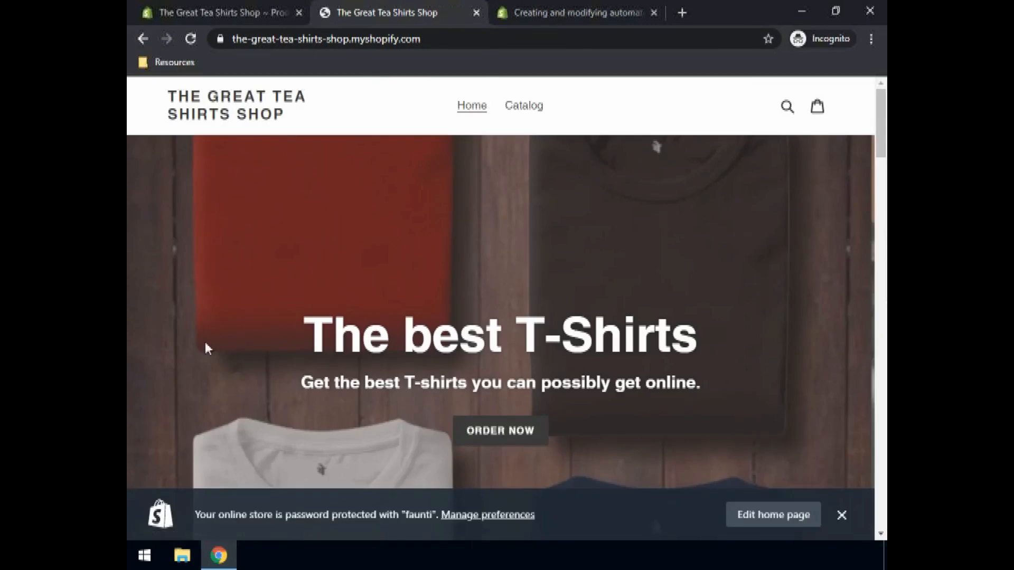
scroll(273, 326, down, 10)
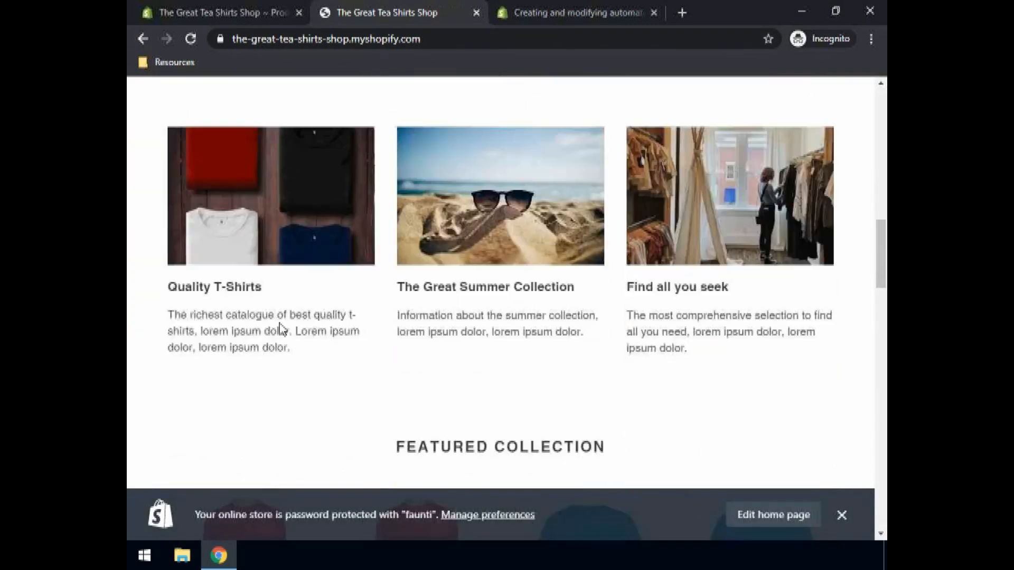
scroll(284, 329, down, 3)
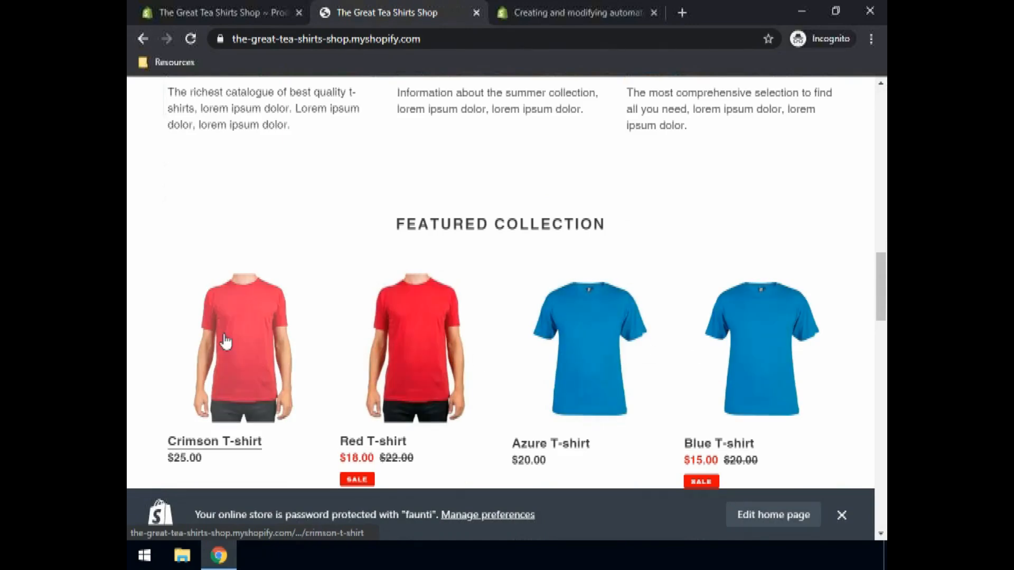
scroll(238, 343, down, 3)
scroll(248, 344, down, 2)
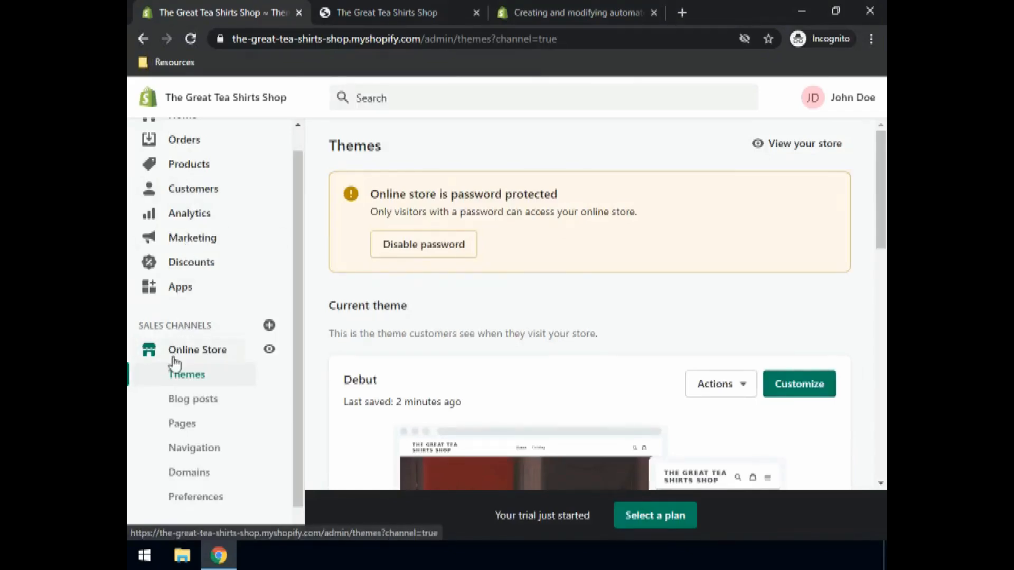
- Open the store's password protection setting and look through the online store preferences page
click(421, 246)
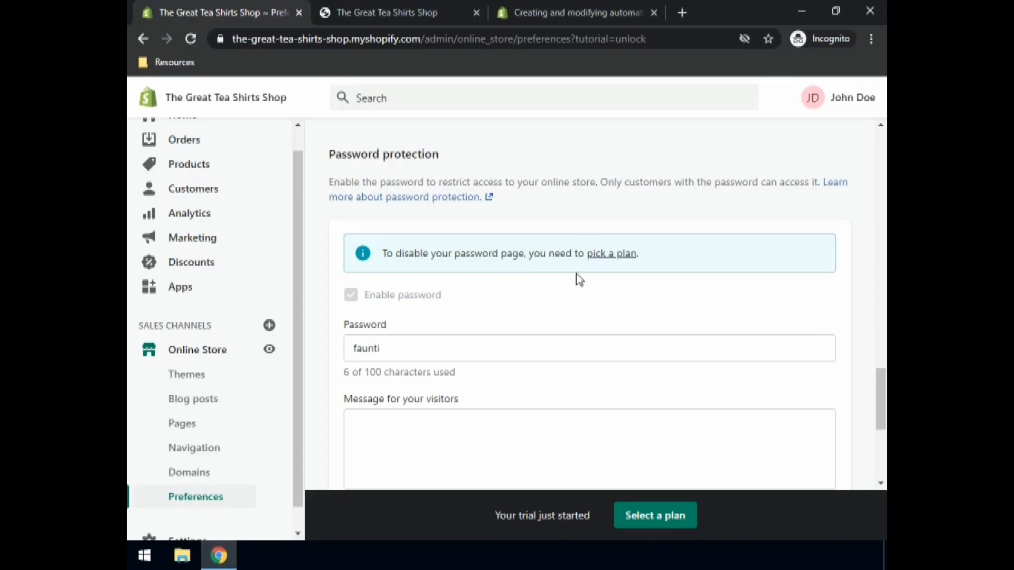
scroll(566, 271, down, 3)
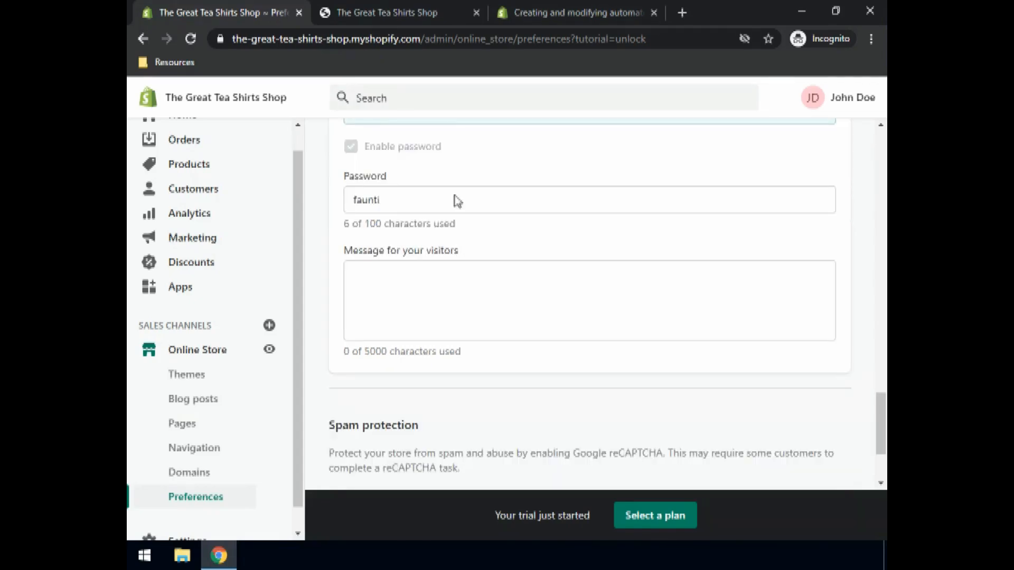
scroll(460, 188, up, 4)
scroll(460, 204, up, 3)
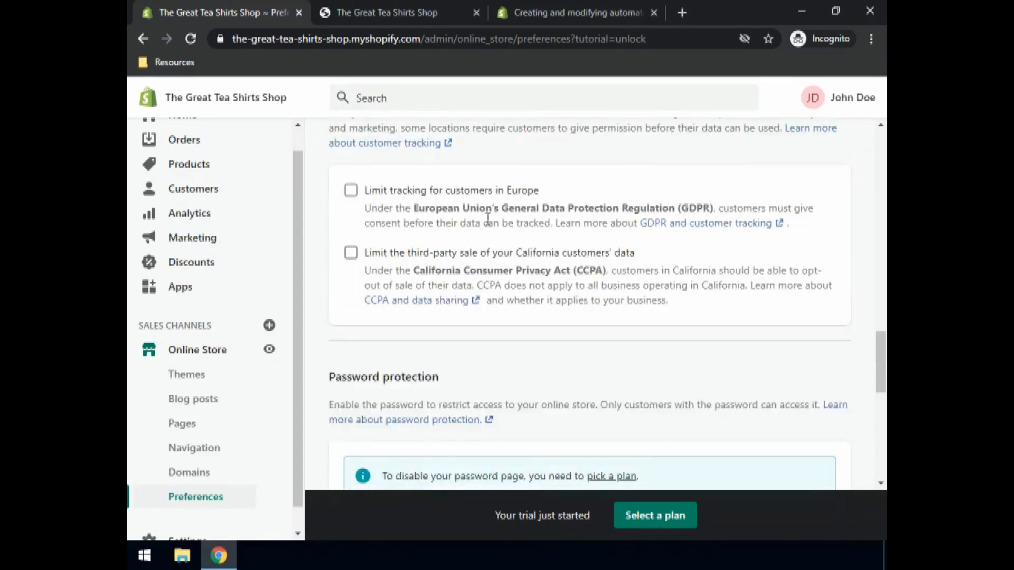
scroll(471, 214, up, 4)
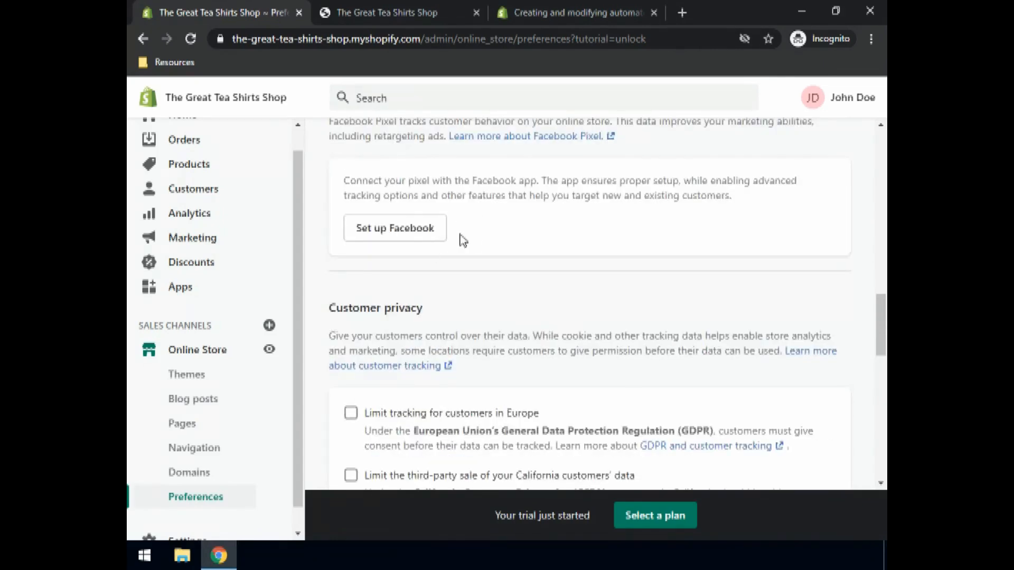
scroll(482, 240, down, 4)
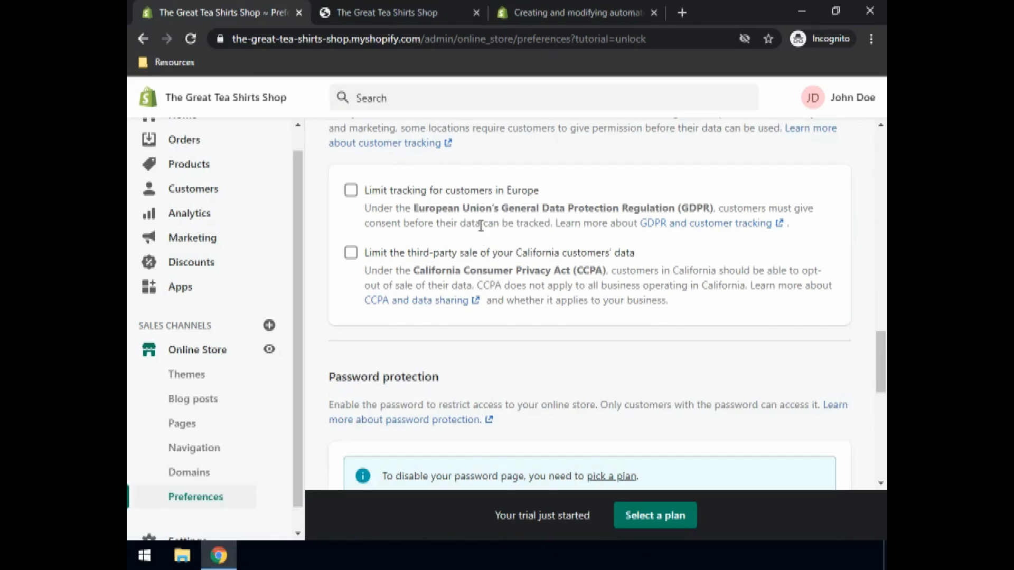
scroll(480, 226, down, 10)
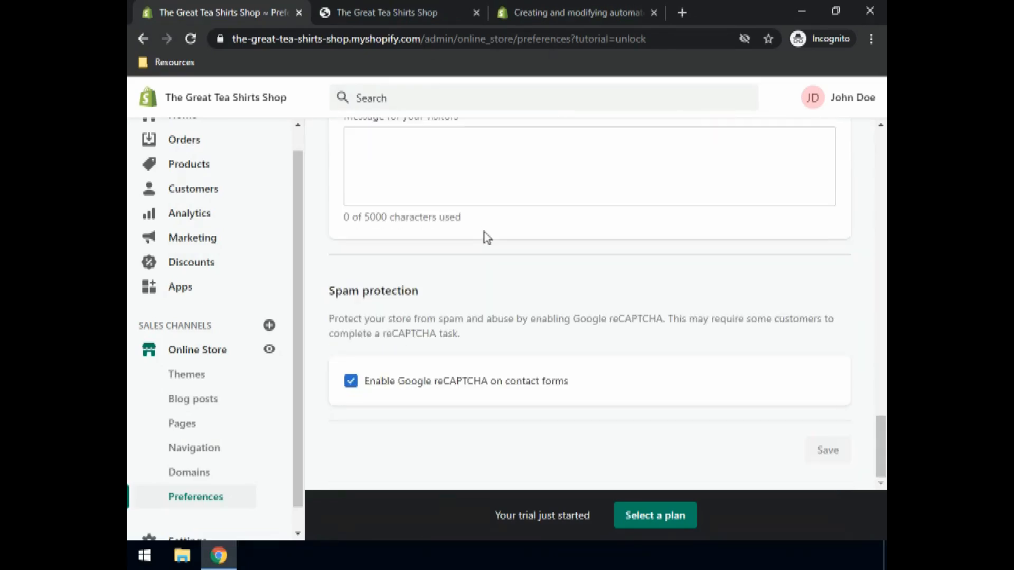